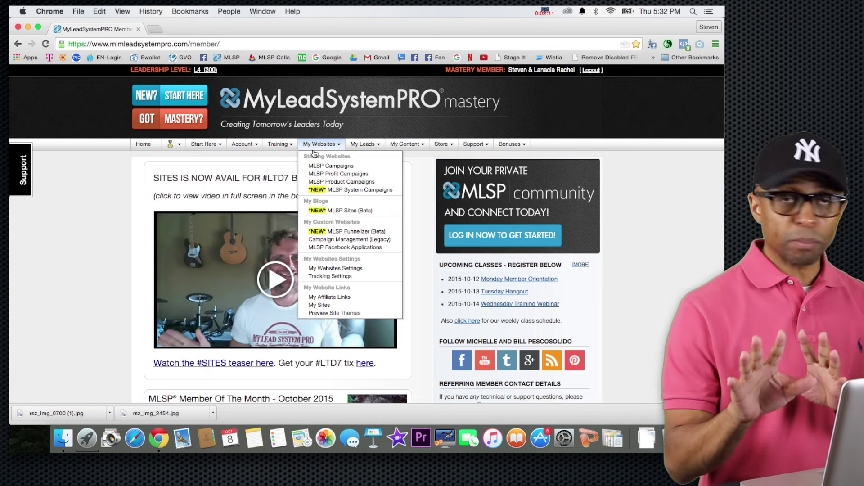
Step: Open the Funnelizer training from the Marketing Strategies page and look through its list of training videos
mouse_move(279, 145)
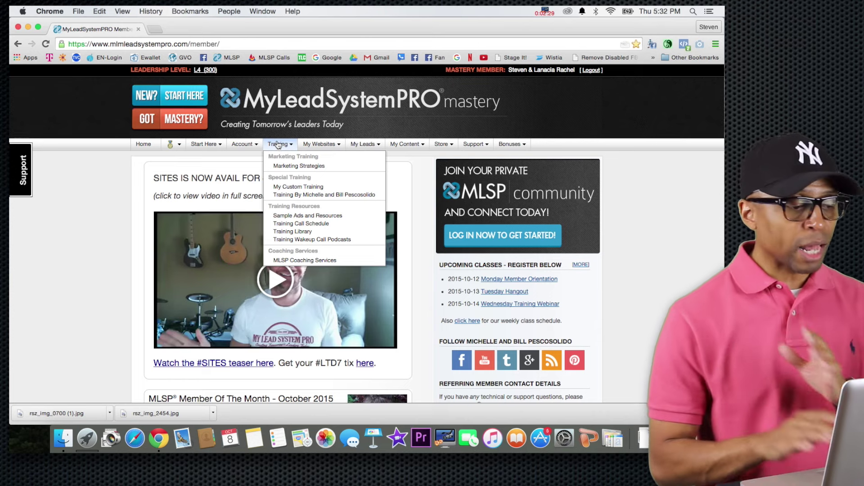
left_click(283, 166)
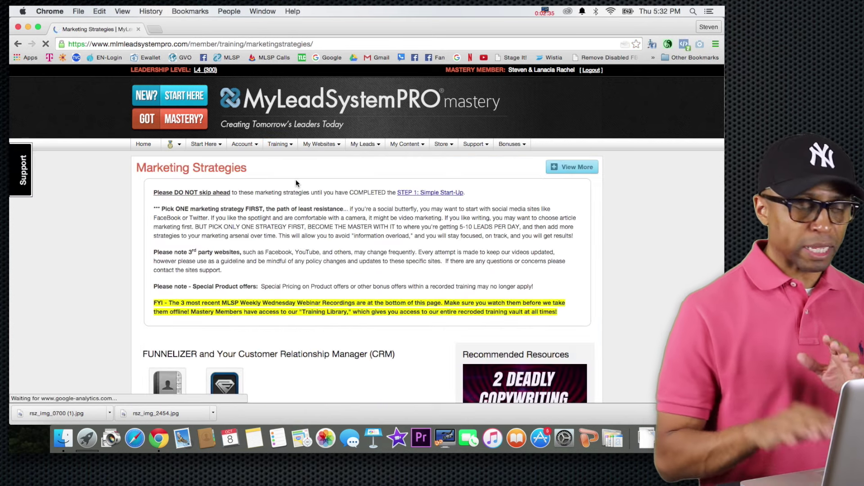
scroll(282, 219, "down", 1)
left_click(273, 116)
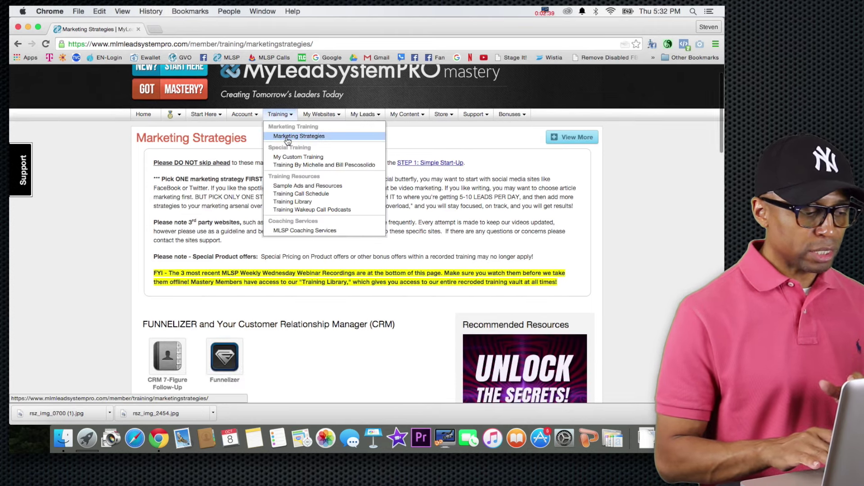
scroll(236, 261, "down", 2)
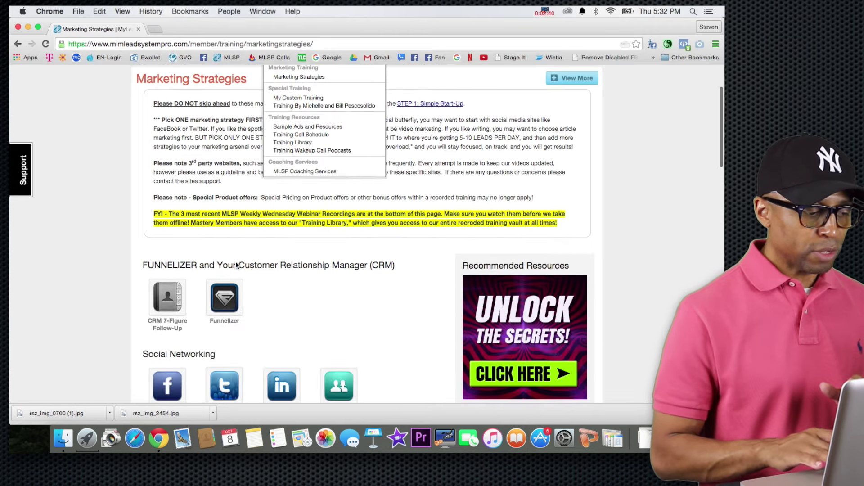
left_click(224, 308)
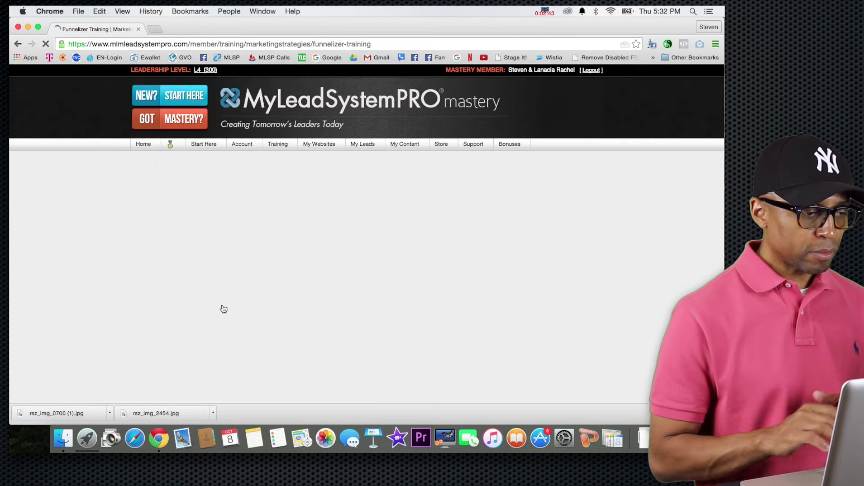
scroll(327, 264, "down", 9)
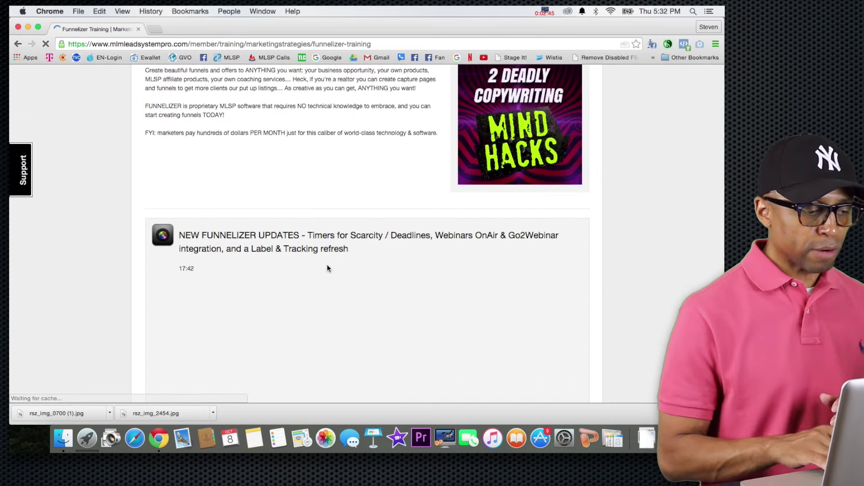
scroll(329, 269, "down", 2)
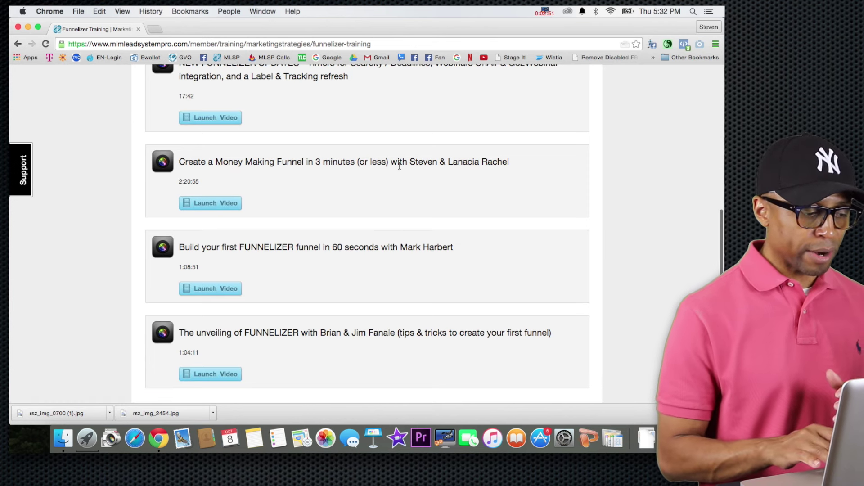
scroll(378, 198, "up", 1)
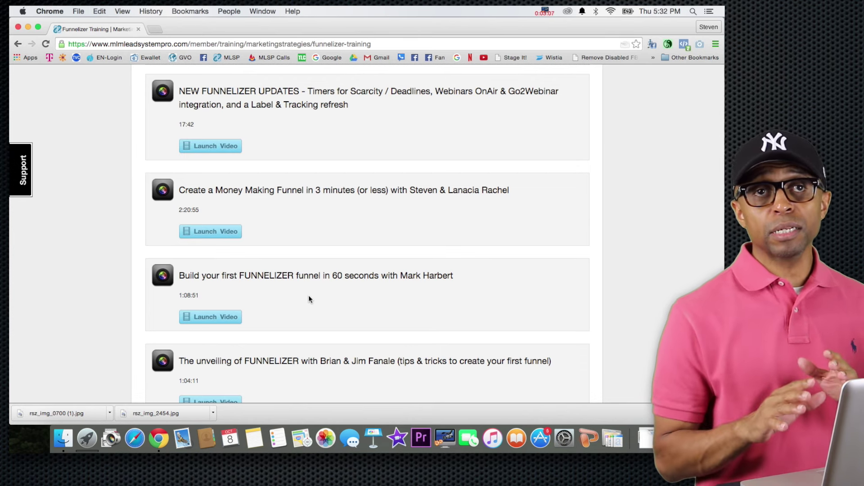
Step: Go to the MLSP Funnelizer (Beta) page and launch Funnelizer with the new window option enabled
scroll(309, 295, "up", 10)
mouse_move(307, 131)
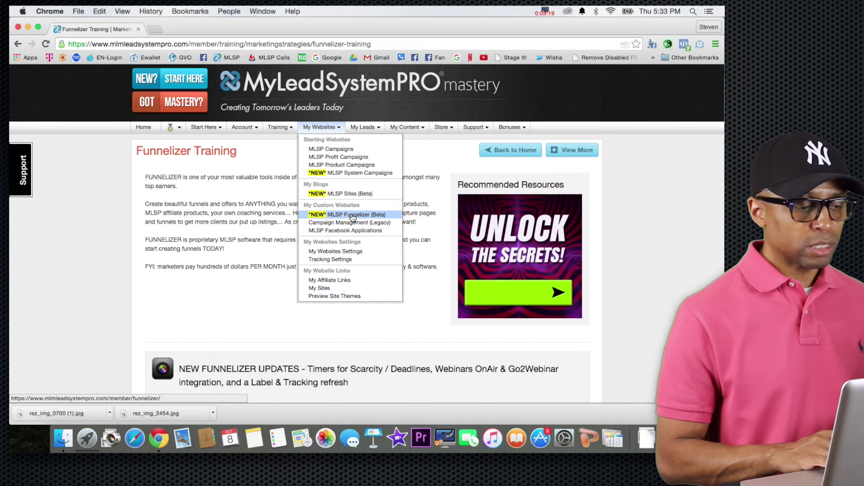
left_click(353, 216)
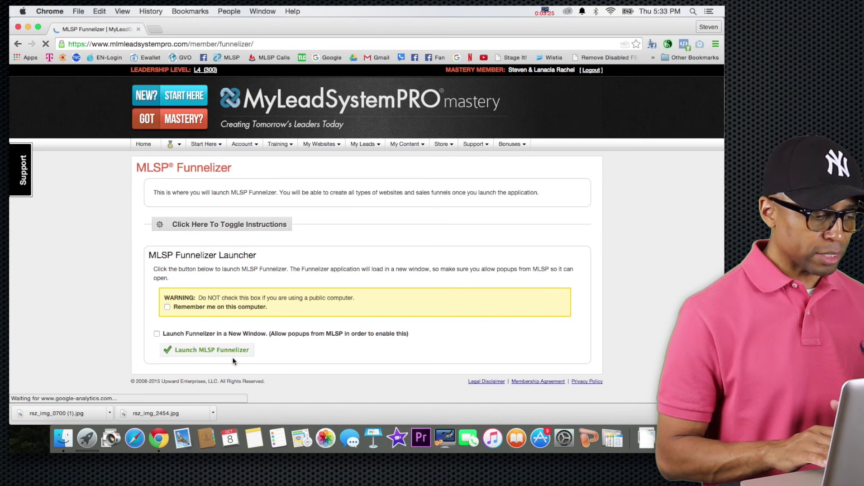
left_click(157, 333)
left_click(192, 350)
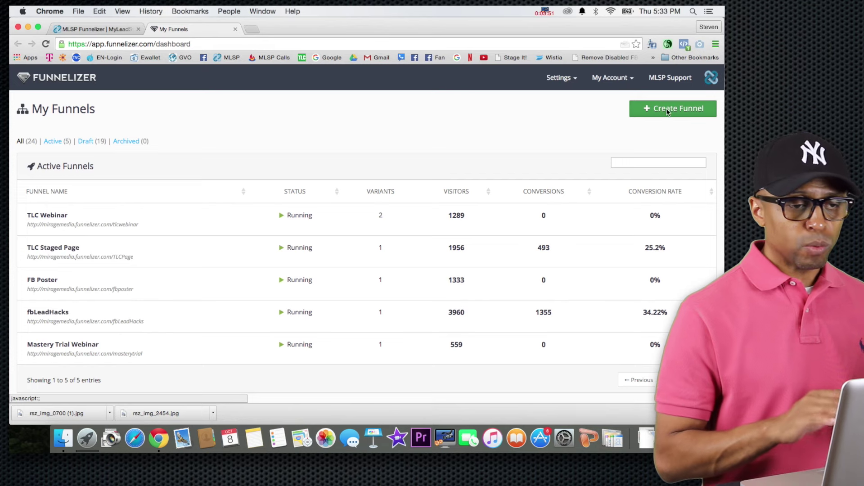
Step: Create a new funnel named "Back To The Basics" with the funnel slug "bttb" on the miragemedia.funnelizer.com domain
left_click(666, 110)
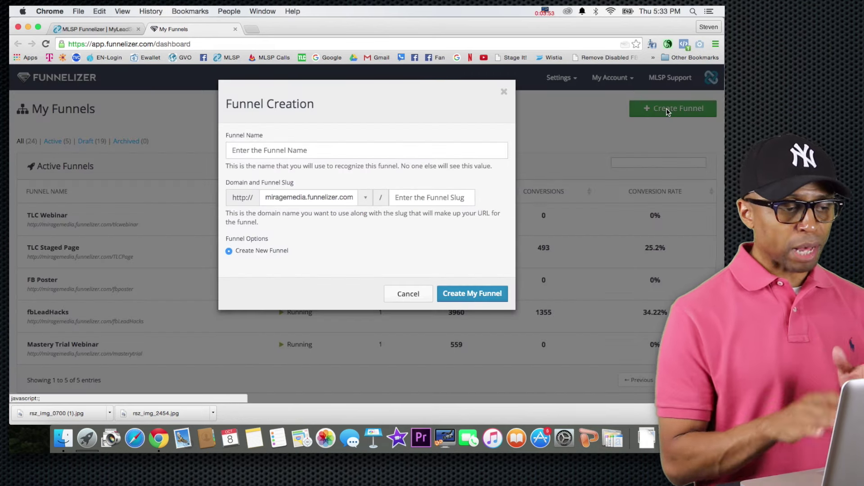
left_click(413, 151)
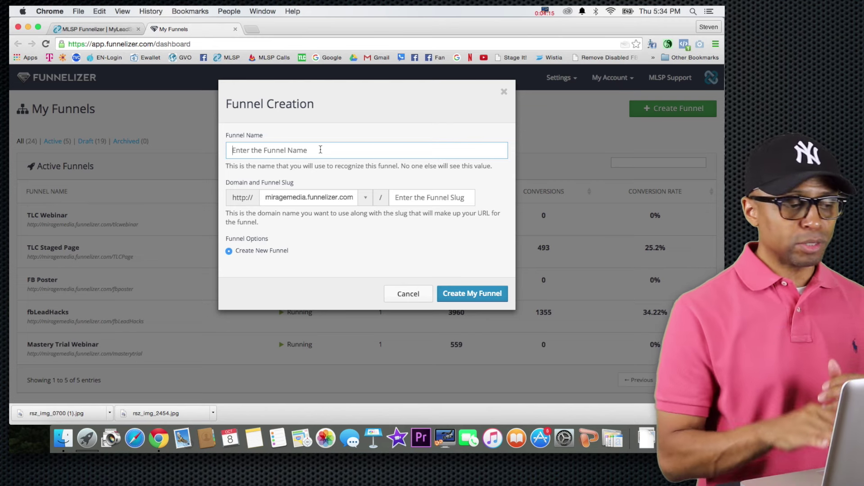
type("Back To")
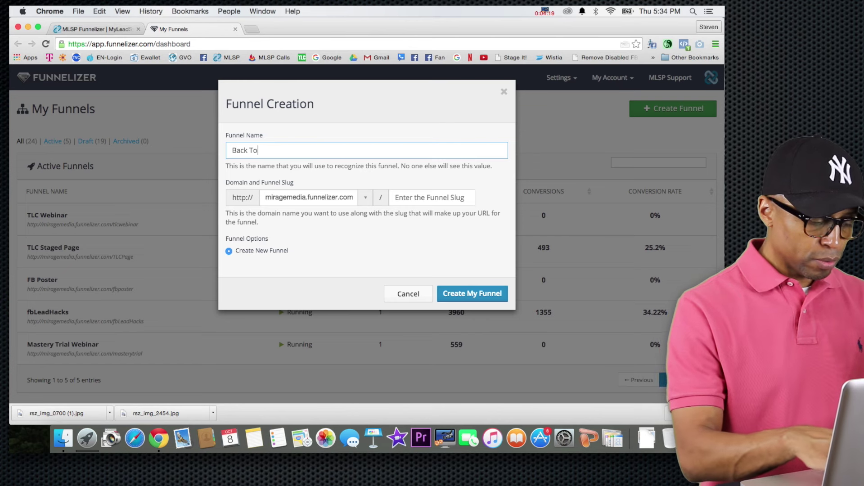
type(" The Basics")
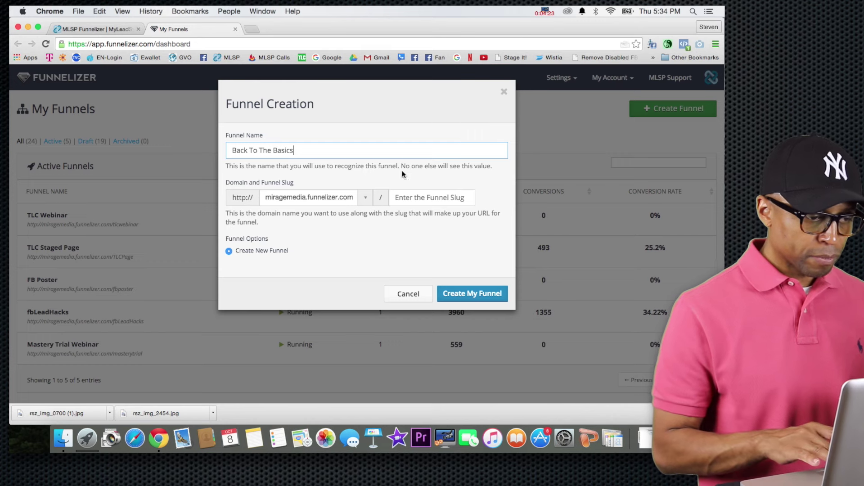
left_click(407, 200)
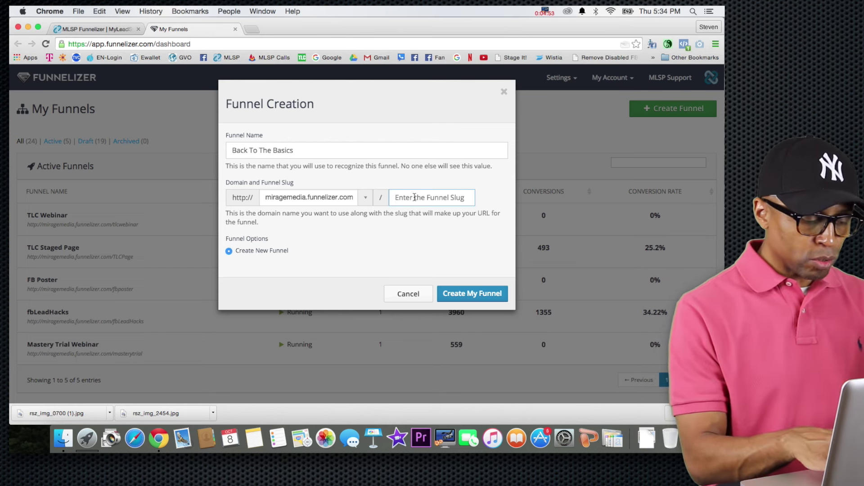
type("b")
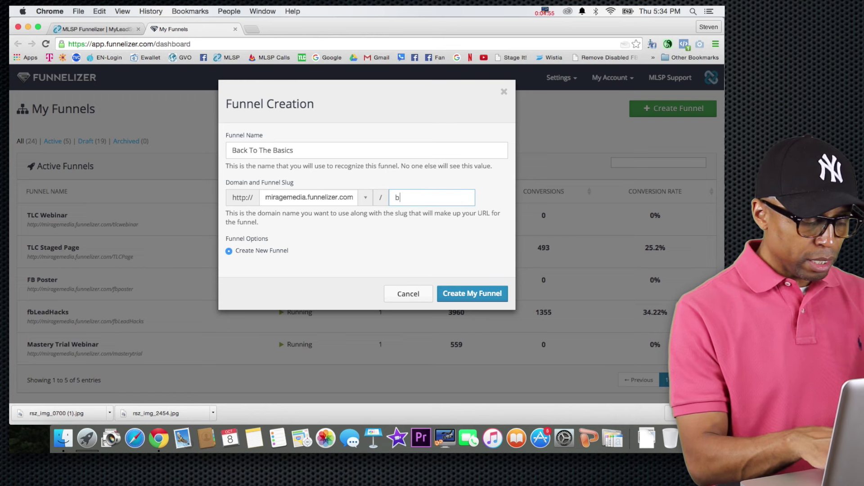
type("ttb")
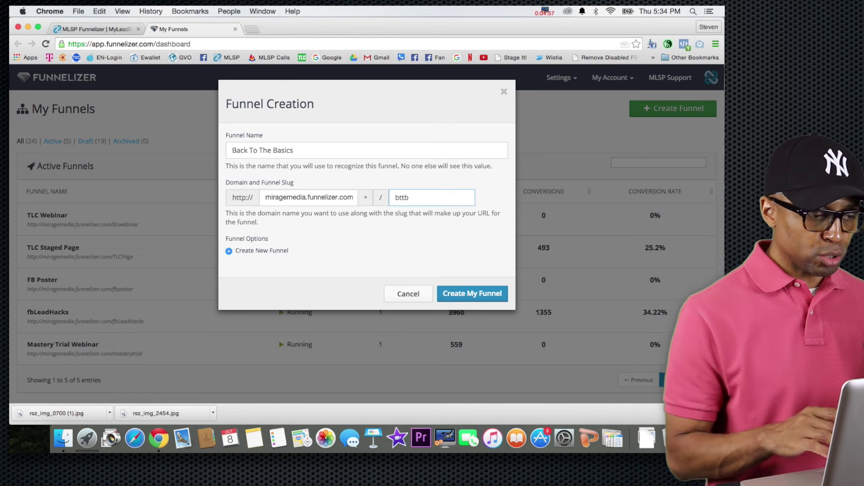
left_click(469, 295)
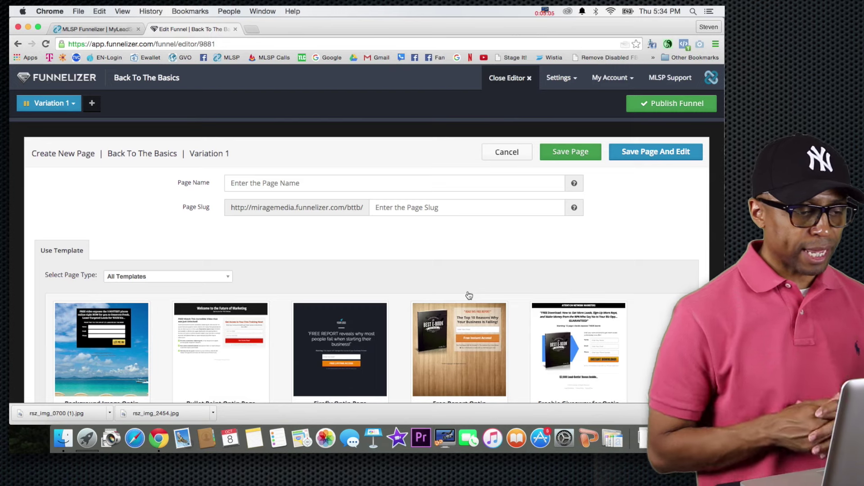
Step: Name the funnel's new page "bttb 1" and set its page slug to "bttbpg1"
left_click(286, 179)
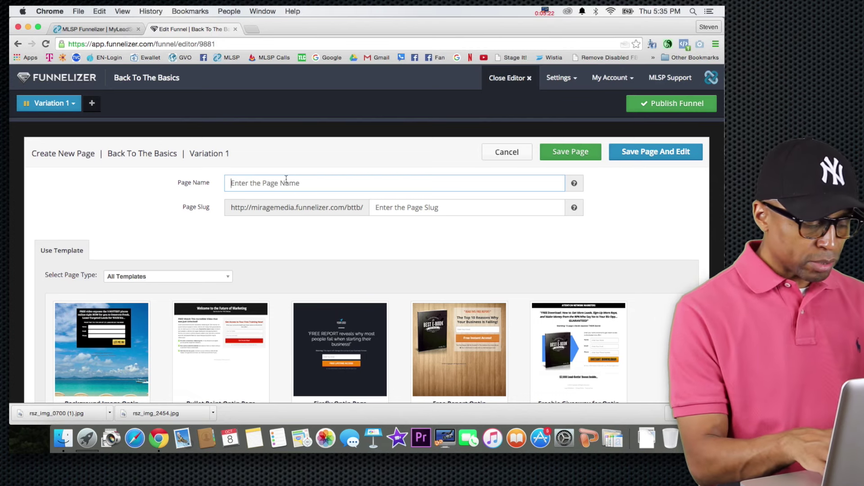
type("bttb")
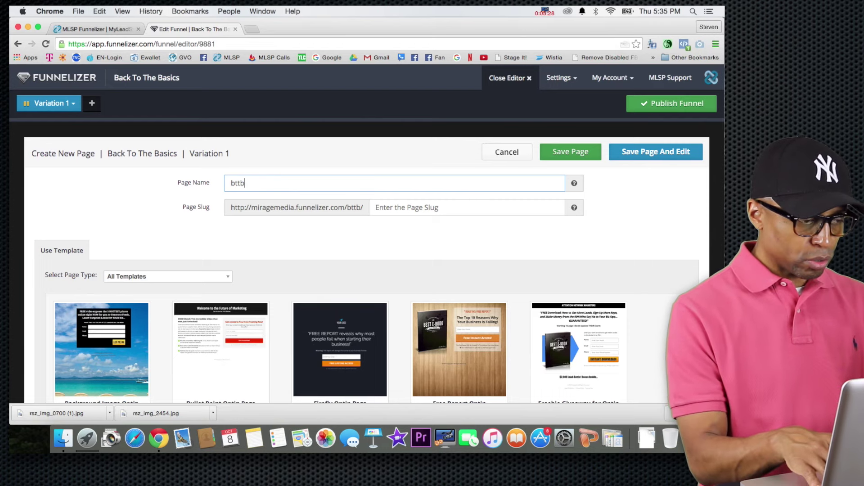
type("1")
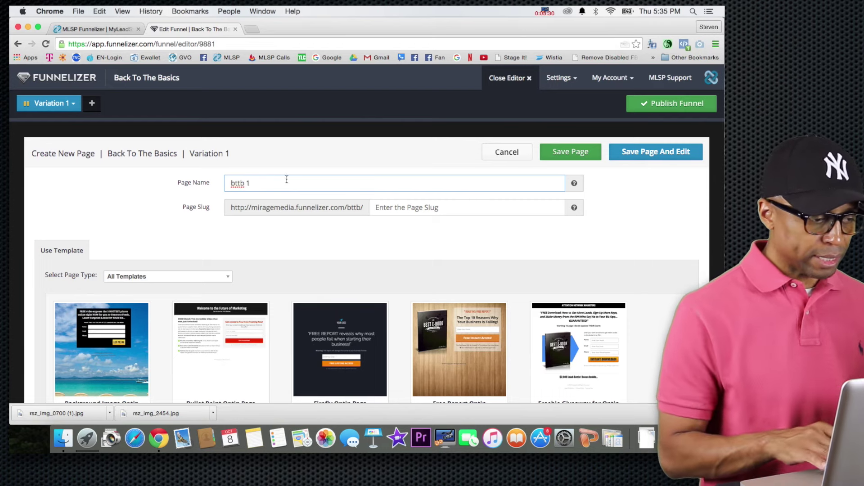
left_click(392, 214)
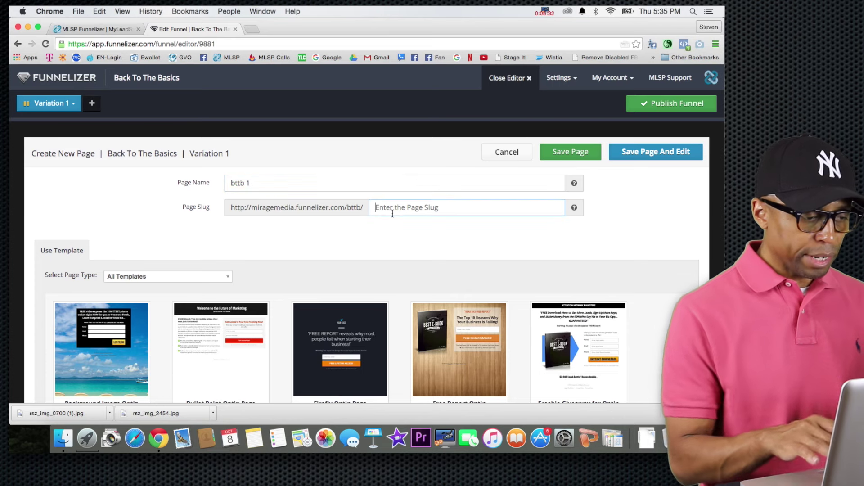
type("btt")
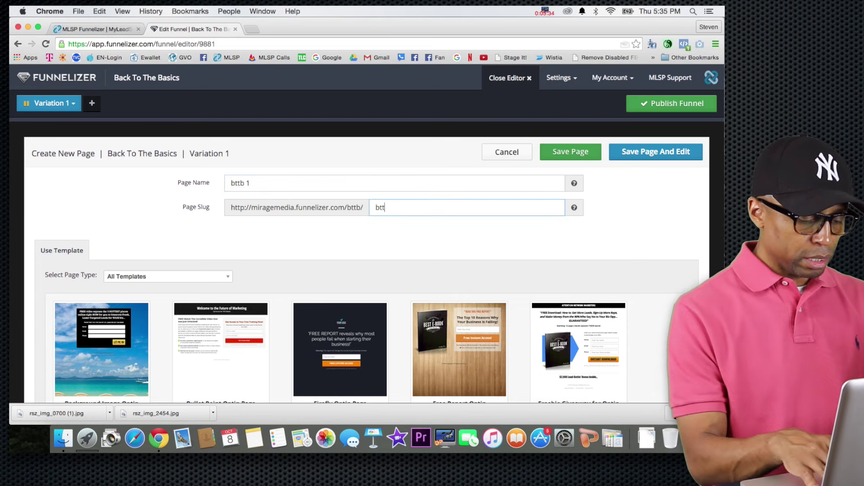
type("bpg1")
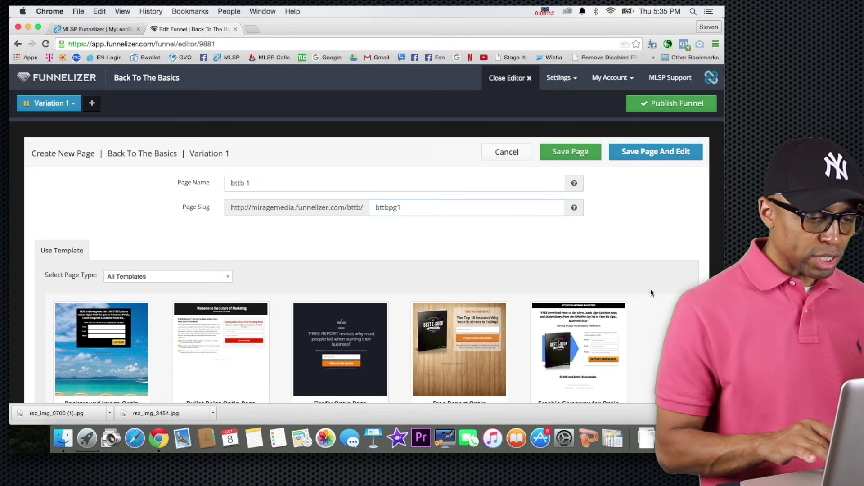
Step: Look through the optin, thank you and sales page templates available for the new page
scroll(651, 319, "down", 3)
scroll(651, 319, "down", 2)
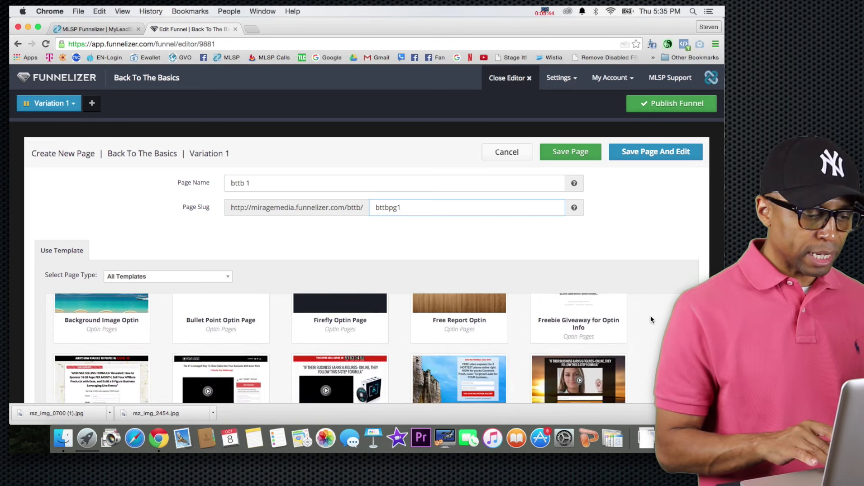
scroll(651, 320, "down", 3)
scroll(650, 320, "down", 5)
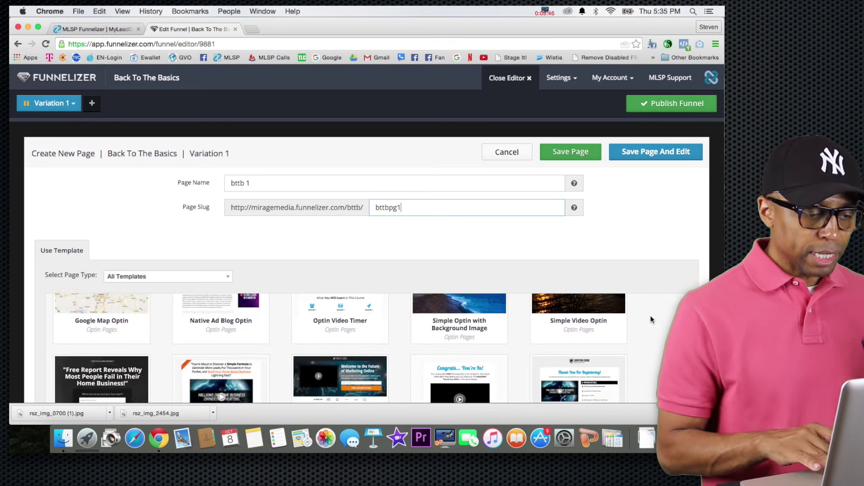
scroll(651, 320, "down", 2)
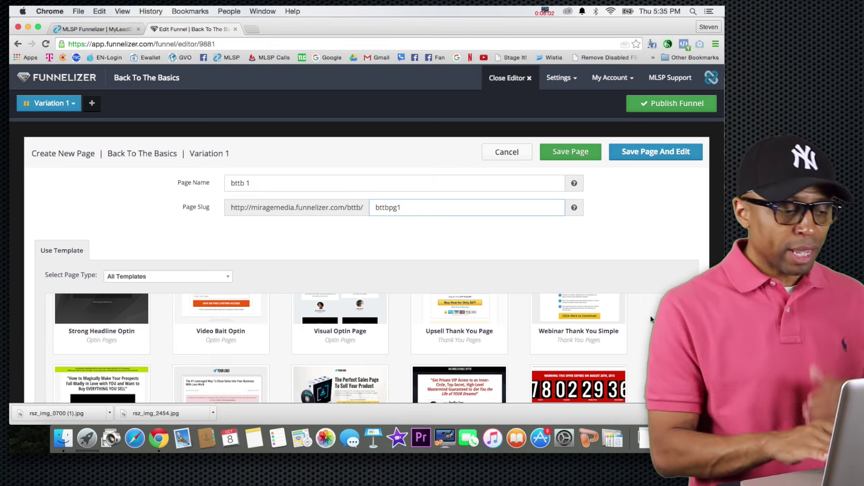
scroll(655, 338, "down", 1)
scroll(655, 338, "down", 3)
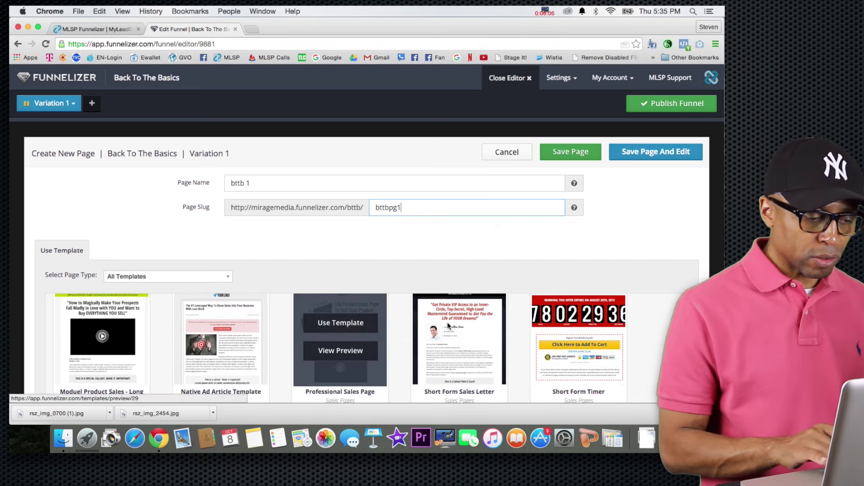
scroll(515, 313, "down", 15)
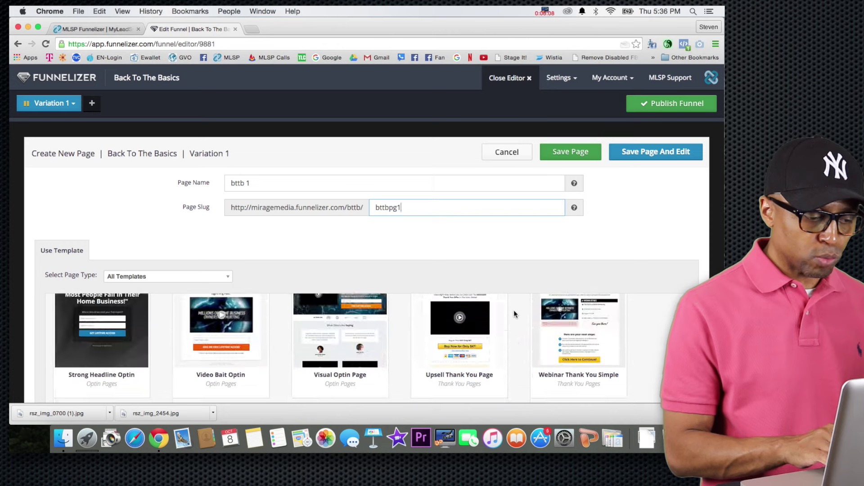
Step: Preview the Simple Video Optin template down to its email form, and close the preview
scroll(515, 314, "up", 2)
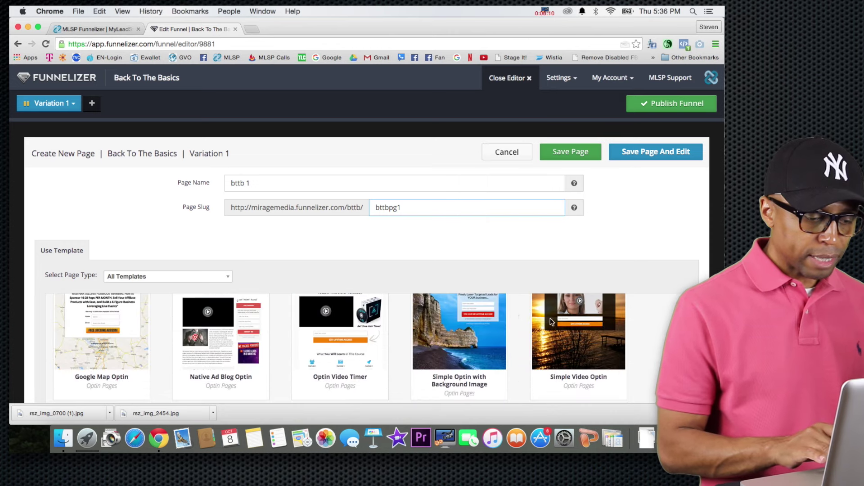
mouse_move(571, 335)
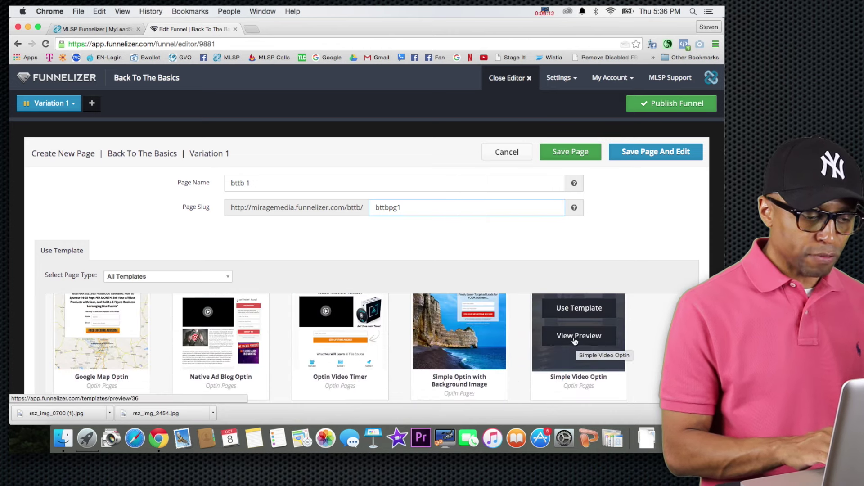
left_click(574, 339)
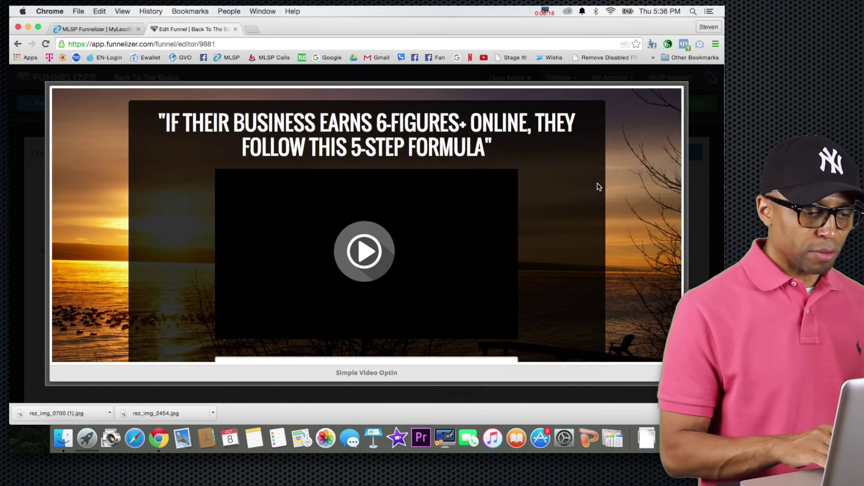
scroll(401, 257, "down", 5)
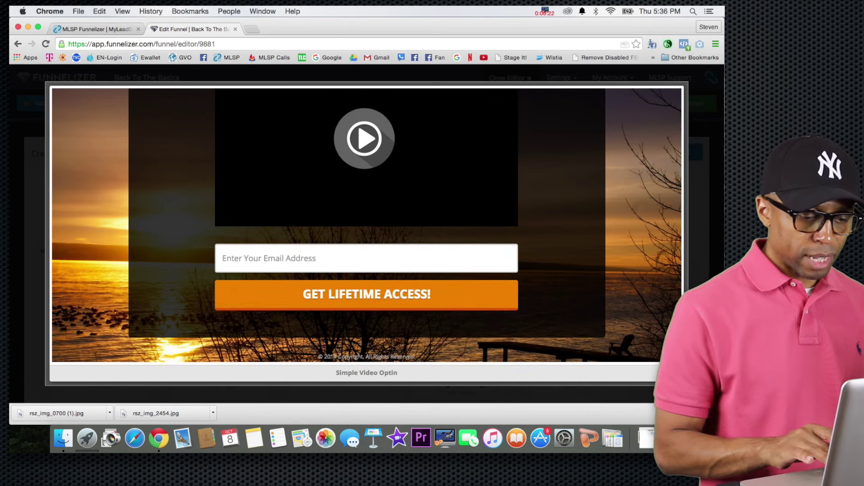
key("Escape")
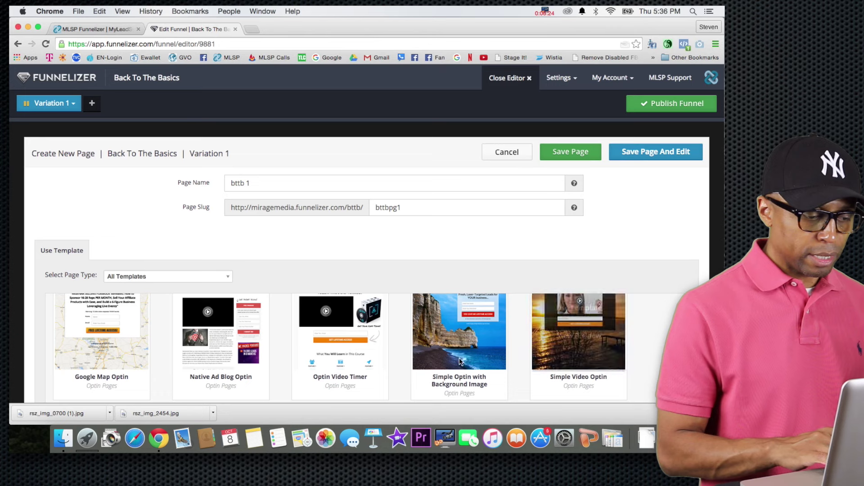
Step: Preview the Simple Optin with Background Image template down to its footer, and close the preview
left_click(463, 336)
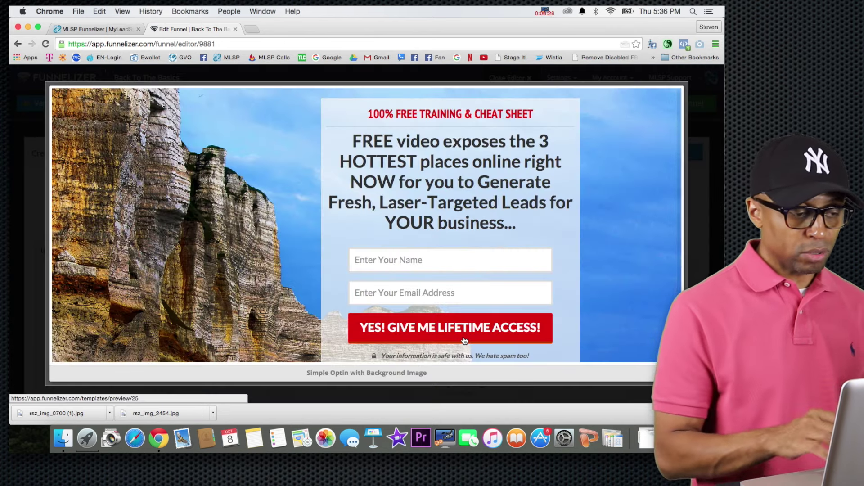
scroll(202, 185, "down", 2)
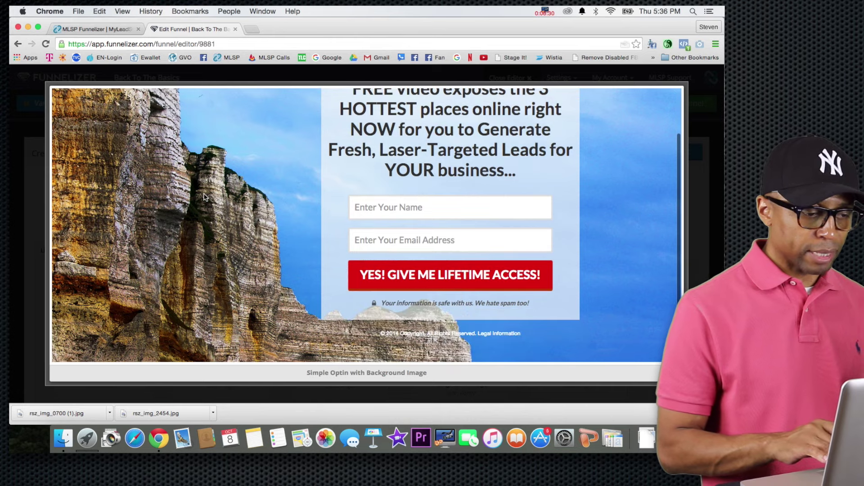
scroll(204, 196, "up", 2)
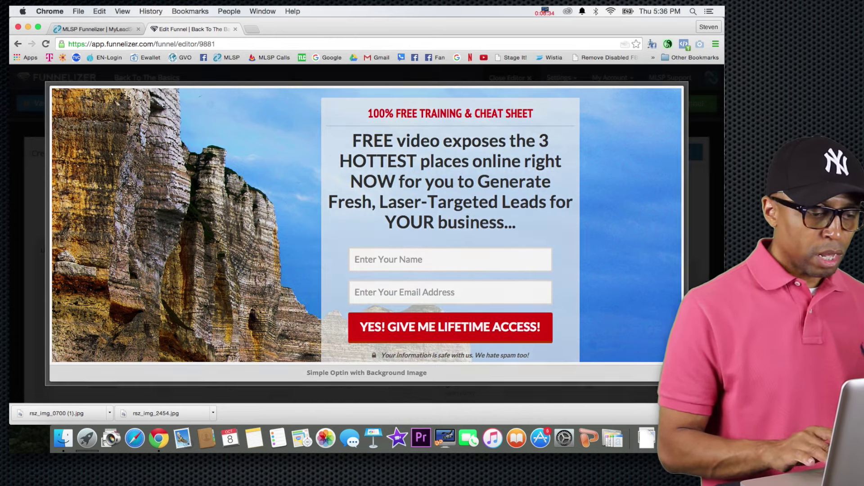
key("Escape")
Step: Find the Strong Headline Optin template, preview it down to its email form, and close the preview
mouse_move(555, 335)
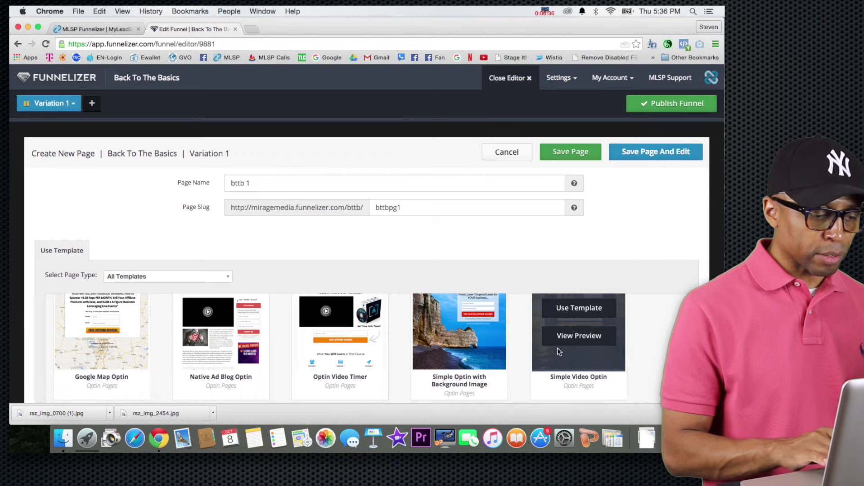
scroll(531, 347, "down", 5)
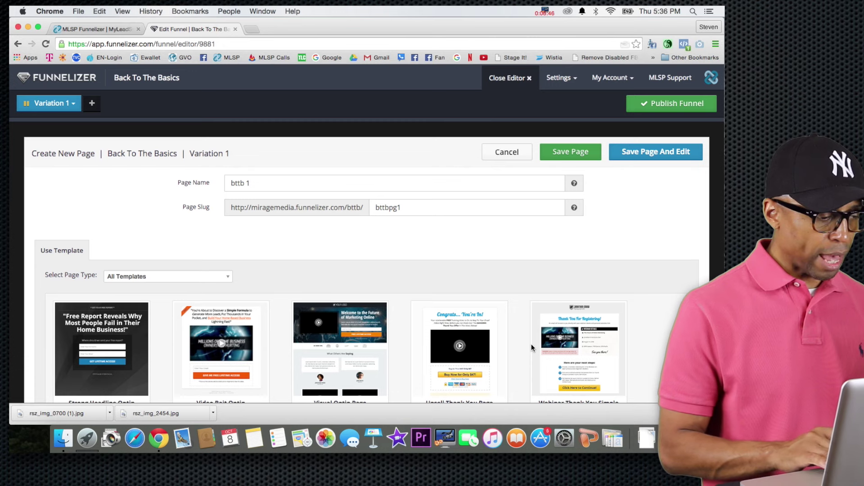
scroll(193, 345, "down", 3)
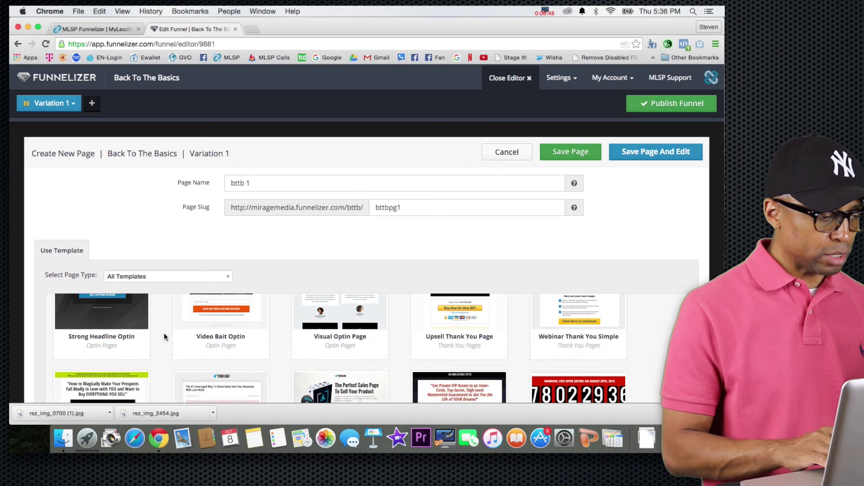
scroll(164, 337, "up", 2)
mouse_move(112, 351)
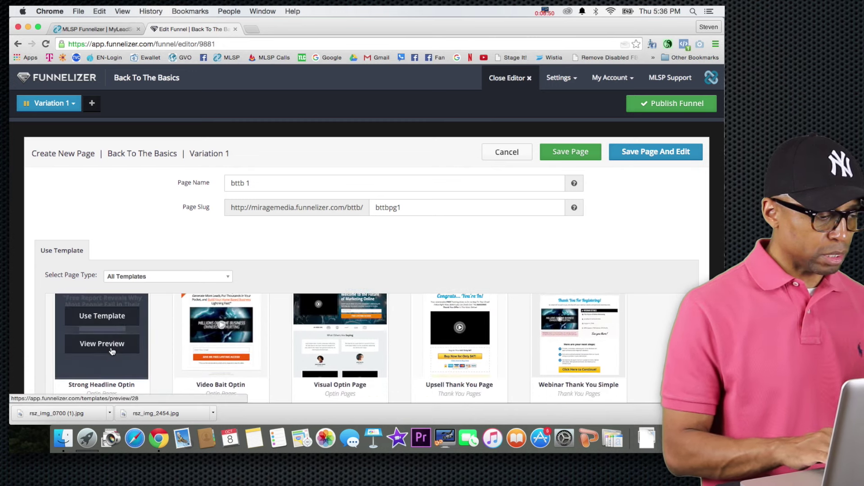
left_click(112, 351)
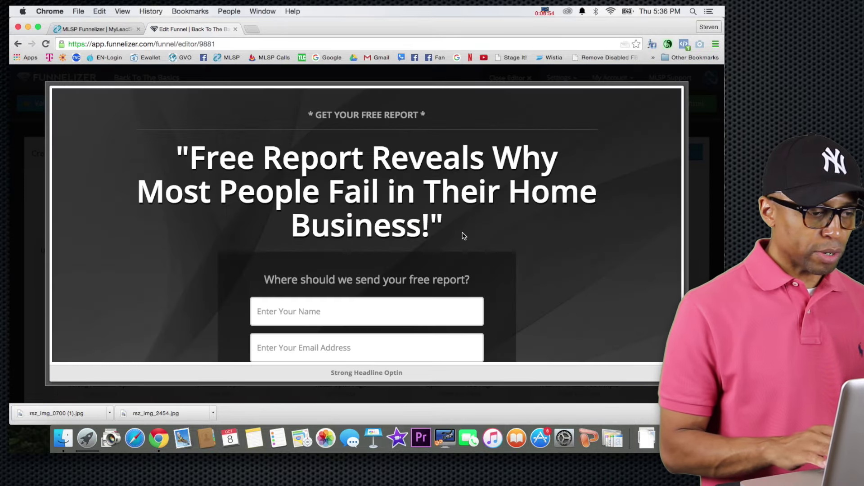
scroll(549, 253, "down", 5)
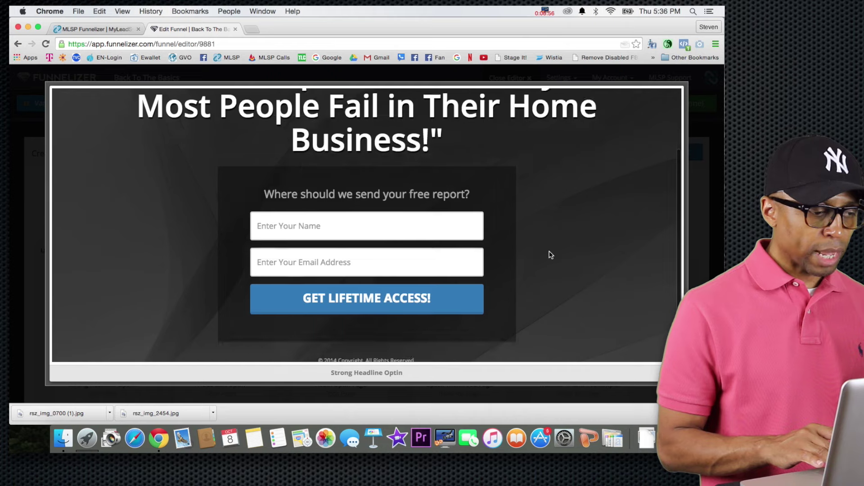
scroll(549, 255, "up", 5)
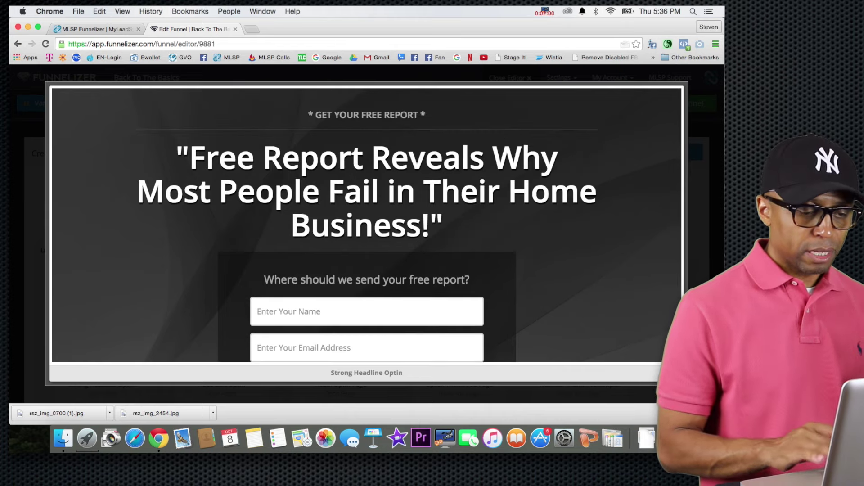
key("Escape")
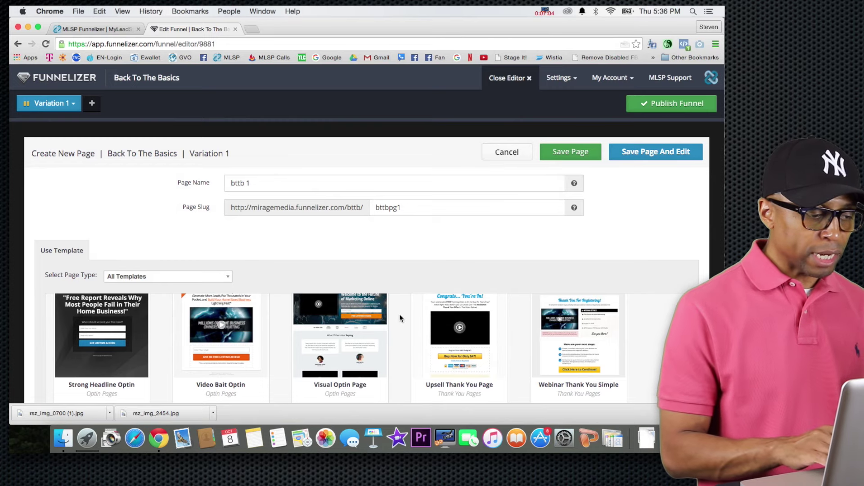
Step: Choose the Simple Optin with Background Image template for the new page, and save the page to open it for editing
scroll(400, 319, "down", 10)
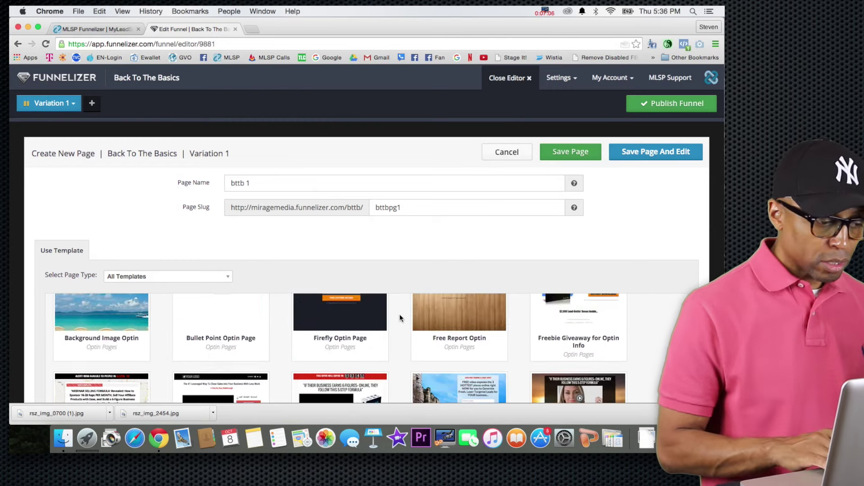
scroll(399, 318, "up", 5)
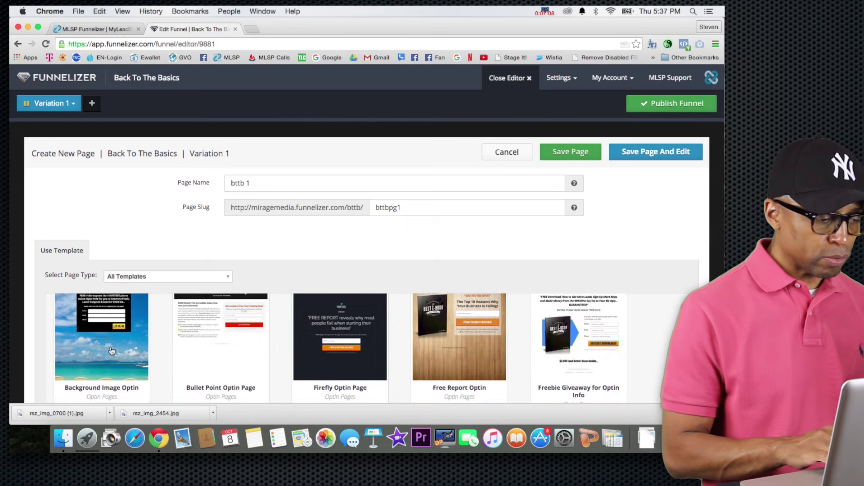
mouse_move(597, 334)
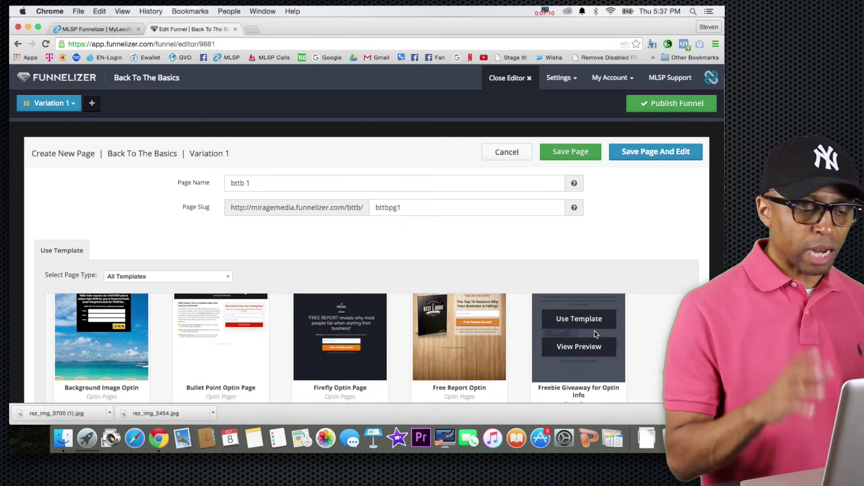
scroll(659, 326, "down", 3)
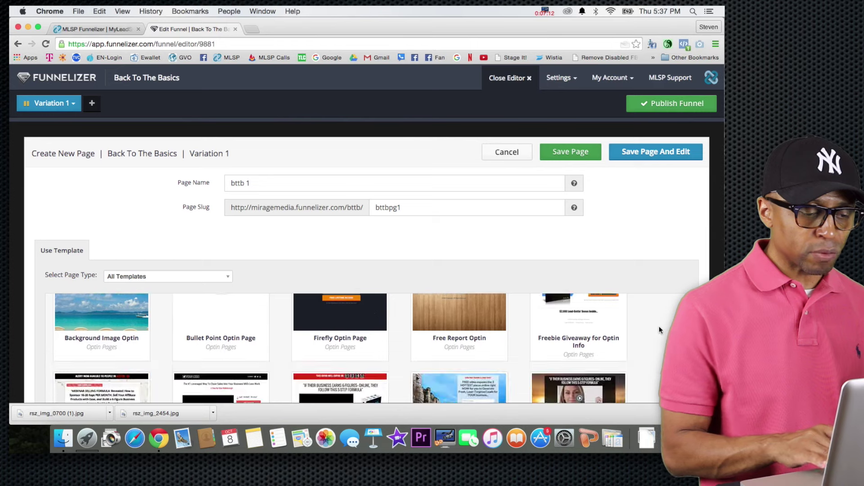
scroll(658, 326, "down", 8)
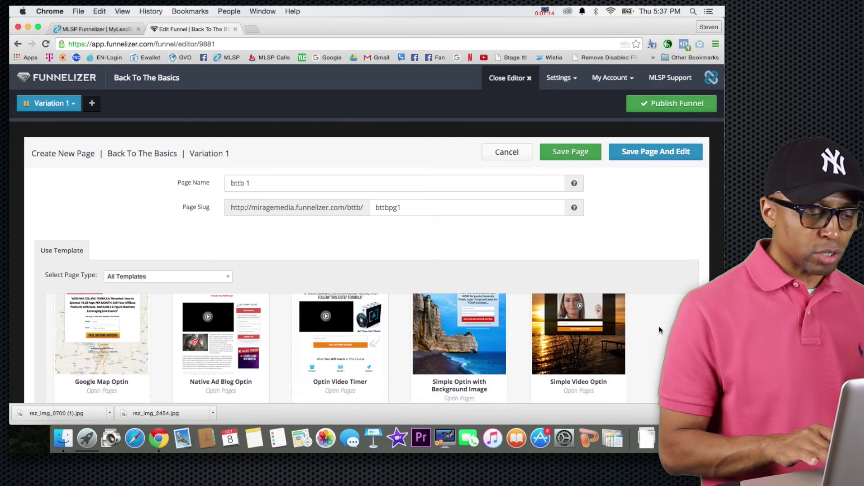
mouse_move(536, 311)
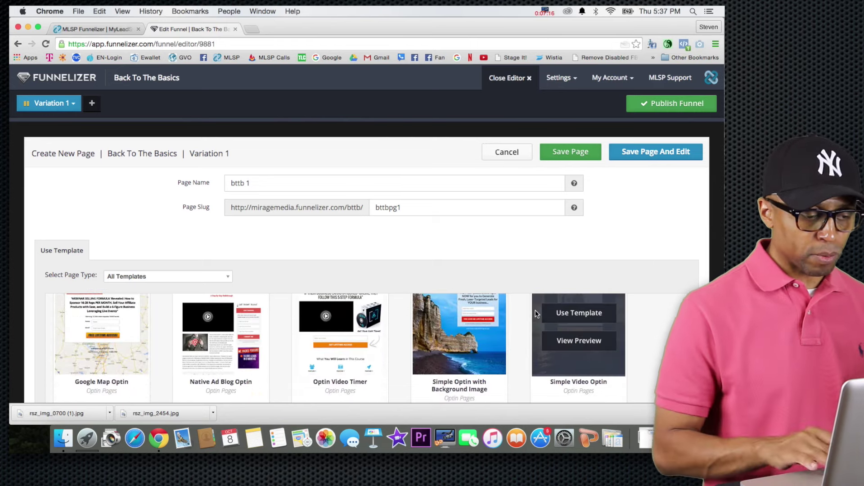
mouse_move(453, 341)
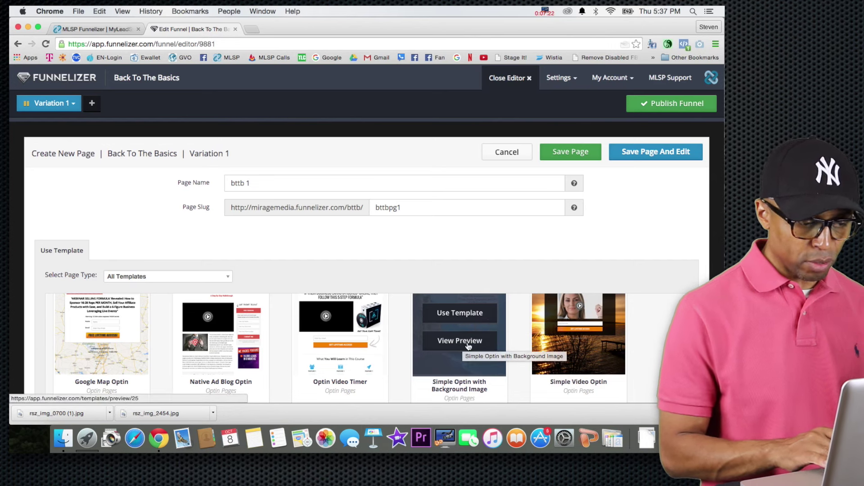
left_click(449, 311)
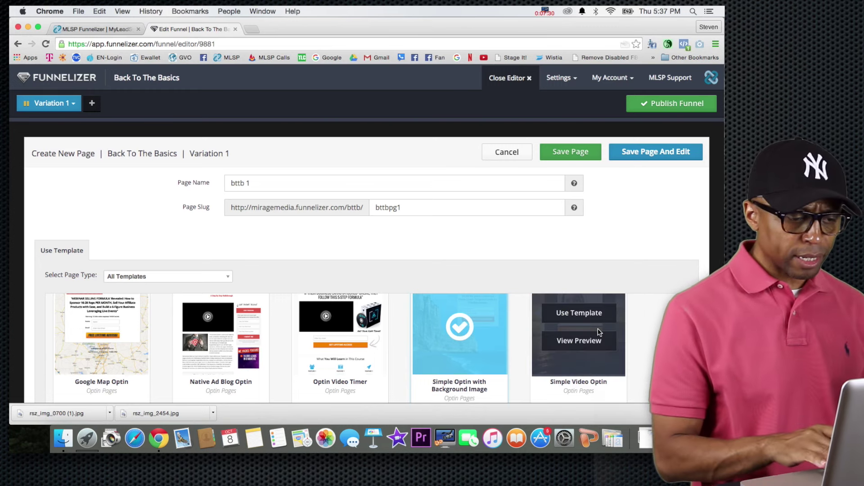
scroll(515, 319, "up", 3)
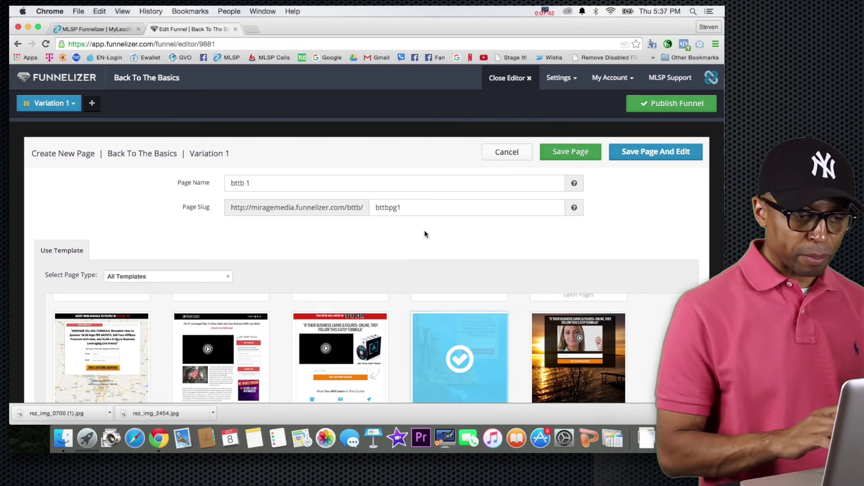
left_click(636, 153)
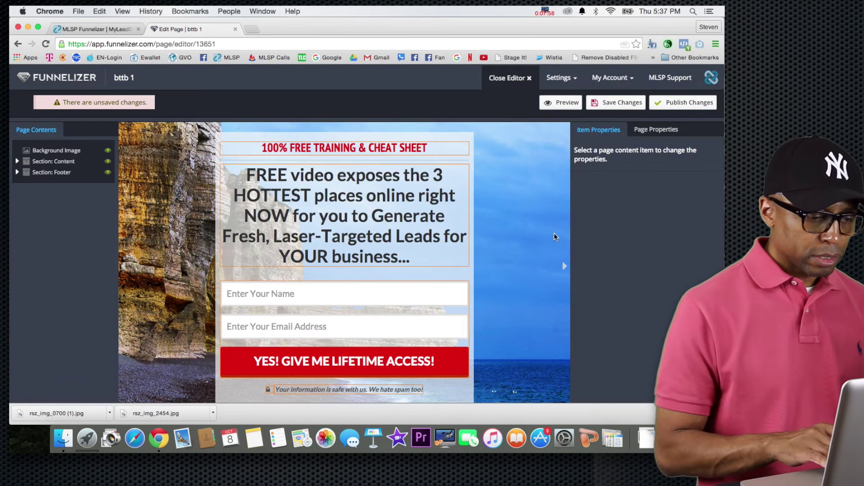
Step: Expand the Content section, and hide and show again the whole section, its Sub Headline and its Headline in turn
scroll(555, 233, "down", 3)
scroll(554, 233, "up", 3)
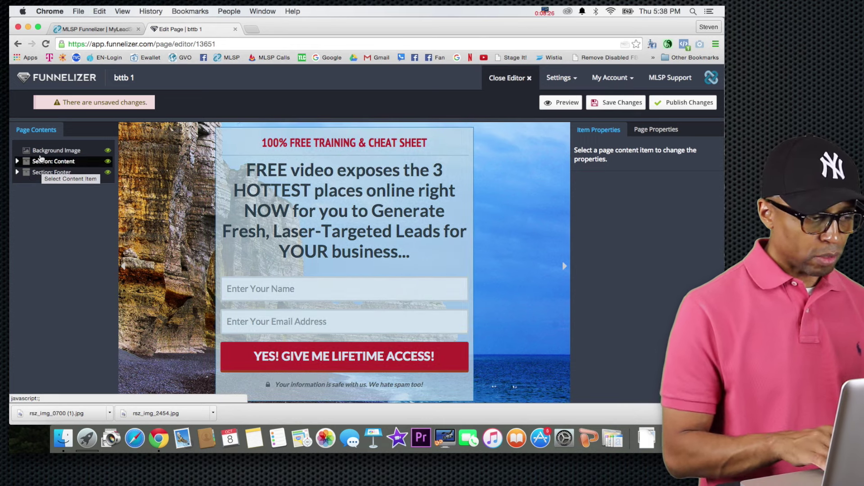
left_click(17, 161)
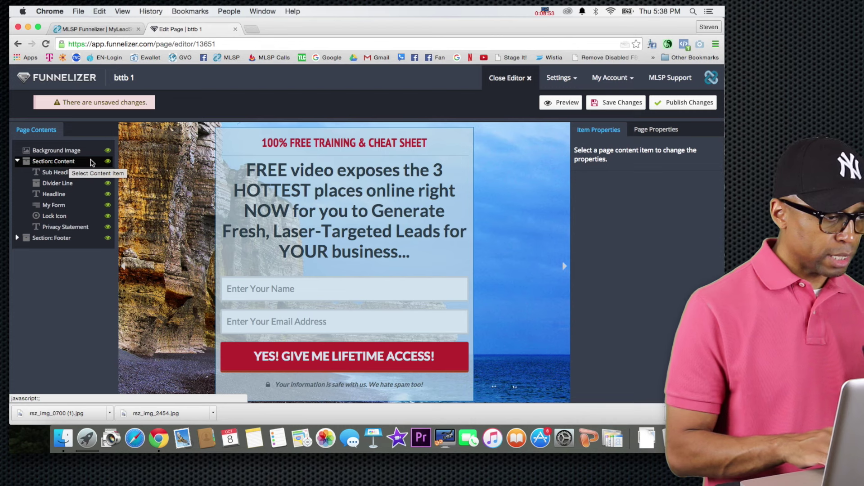
left_click(107, 161)
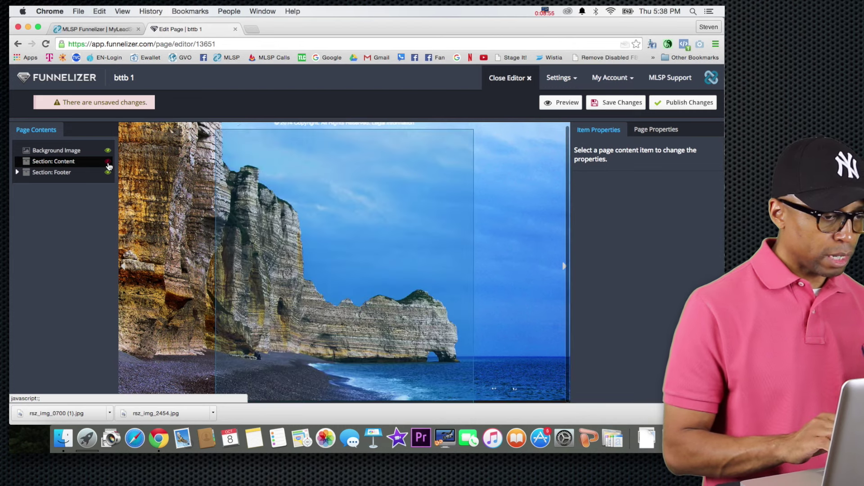
left_click(107, 162)
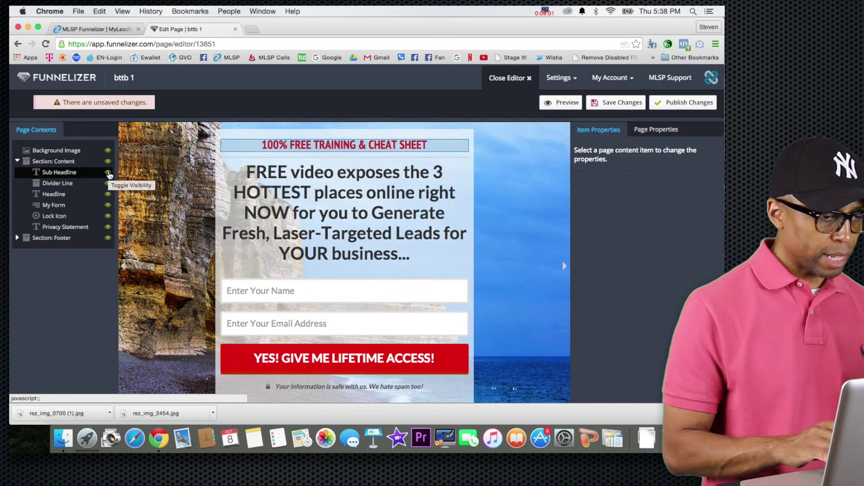
left_click(108, 173)
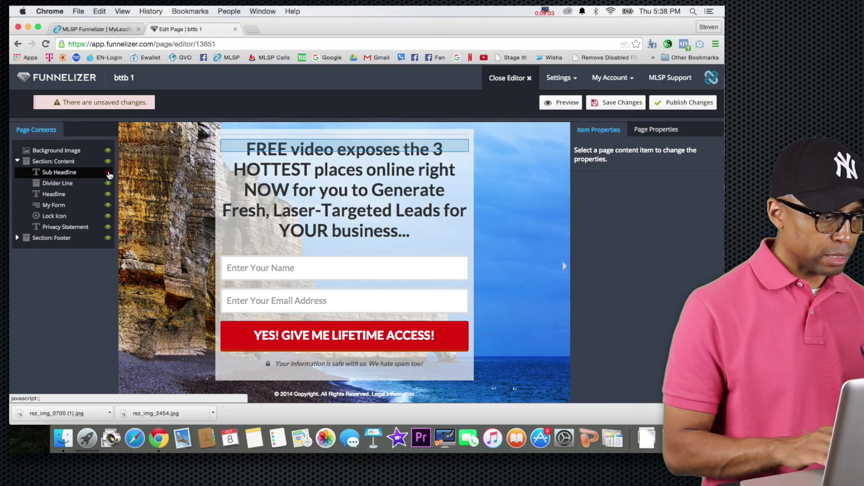
left_click(108, 173)
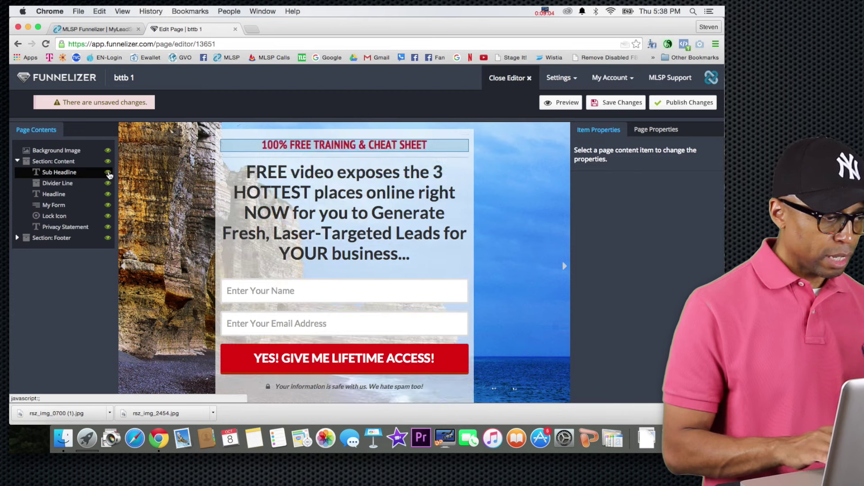
left_click(108, 196)
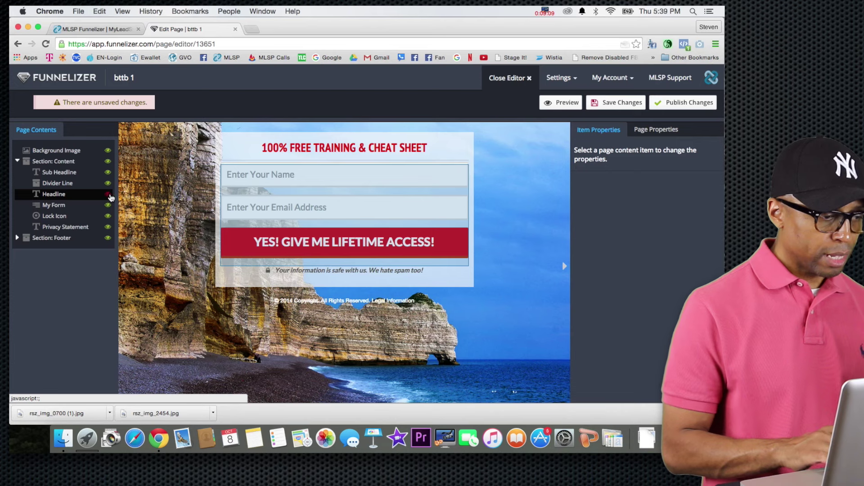
left_click(109, 196)
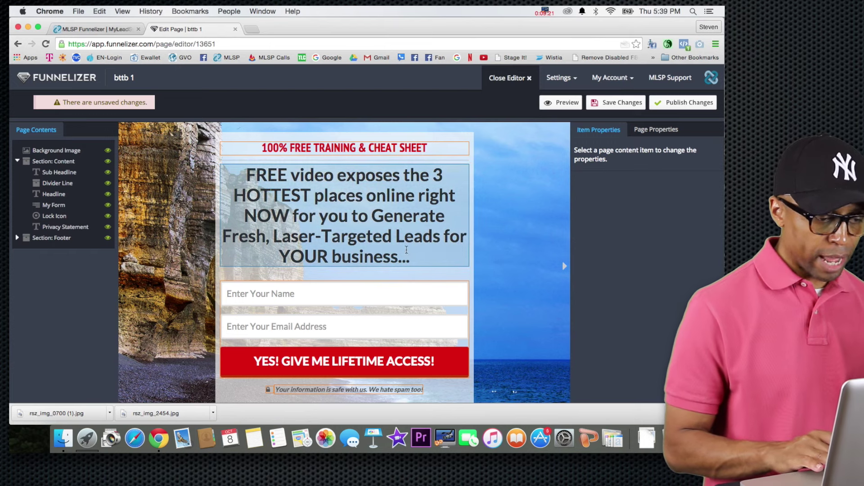
Step: Replace the Headline text with "I finally figured out how to "LEGALLY" extract CASH MONEY off the internet. This is gonna be fun..."
left_click_drag(410, 255, 259, 162)
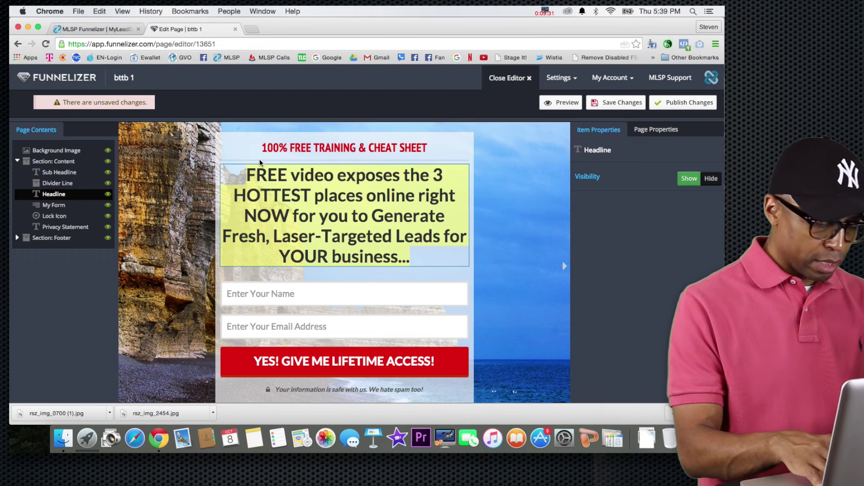
type("I finally figured out how to ")
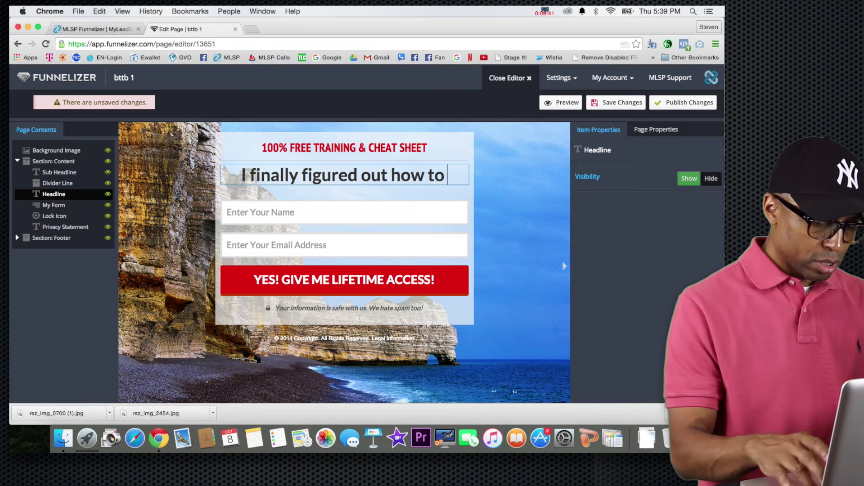
type("\"LE")
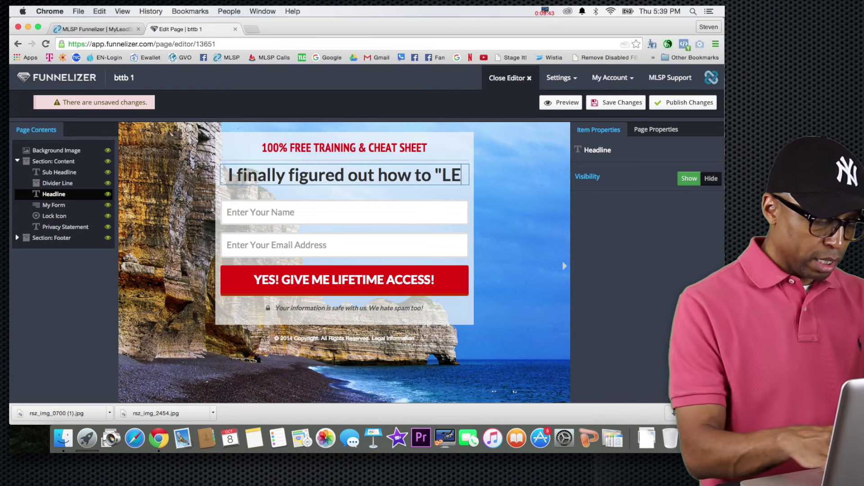
type("GALLY\"")
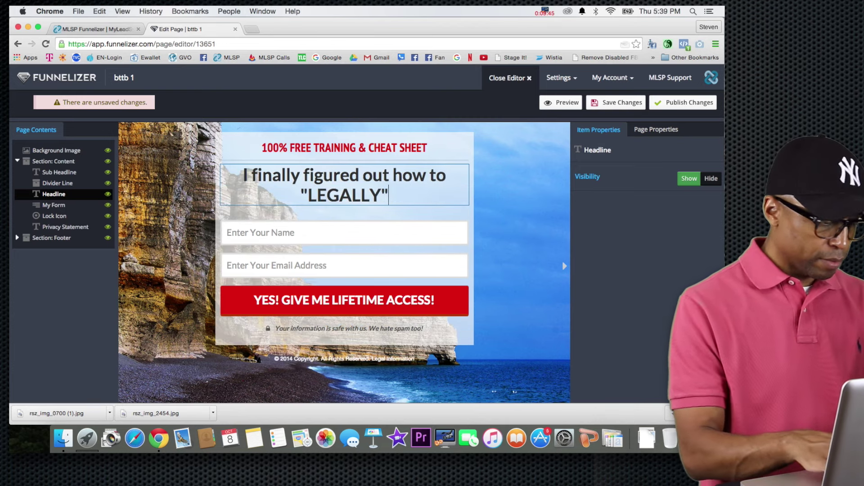
type(" extract")
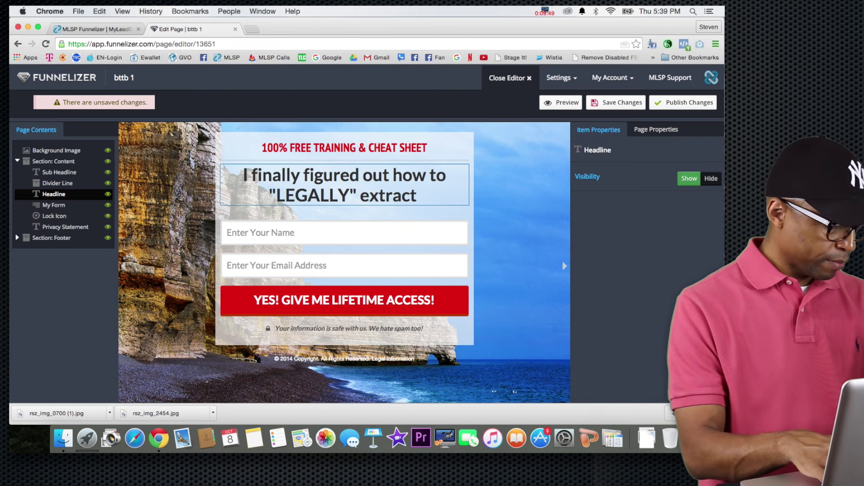
type(" CA")
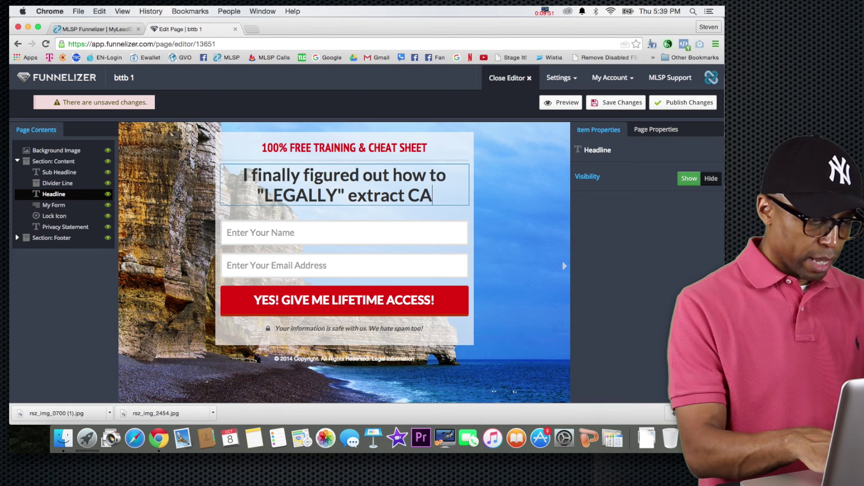
type("SH MONEY")
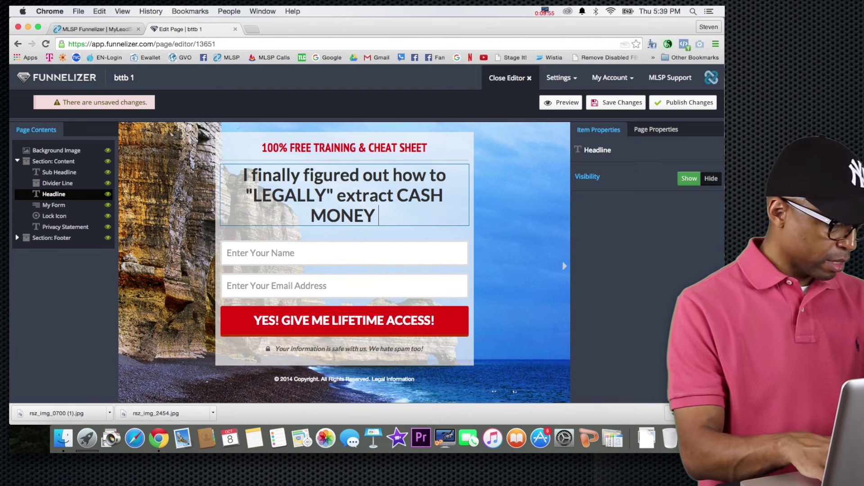
type(" off the ")
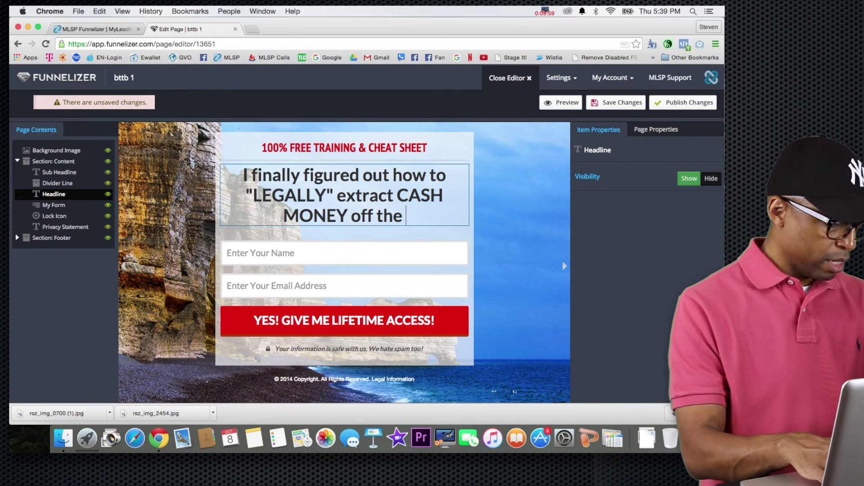
type("inte")
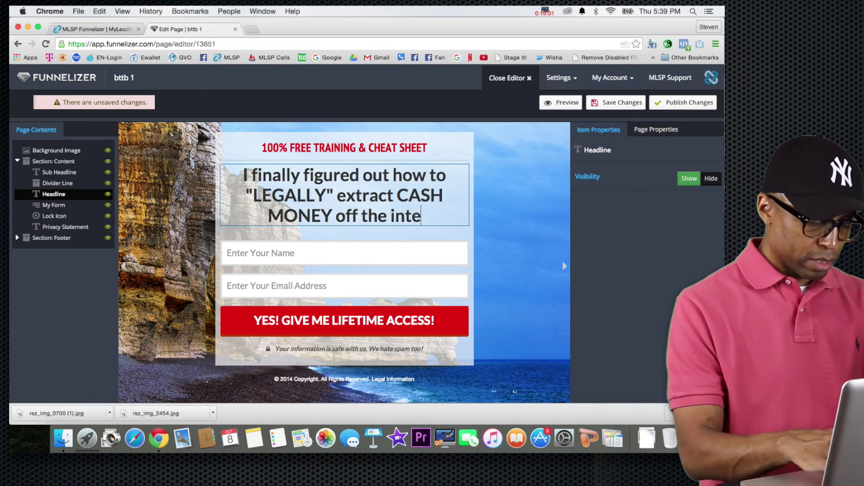
type("rnet. ")
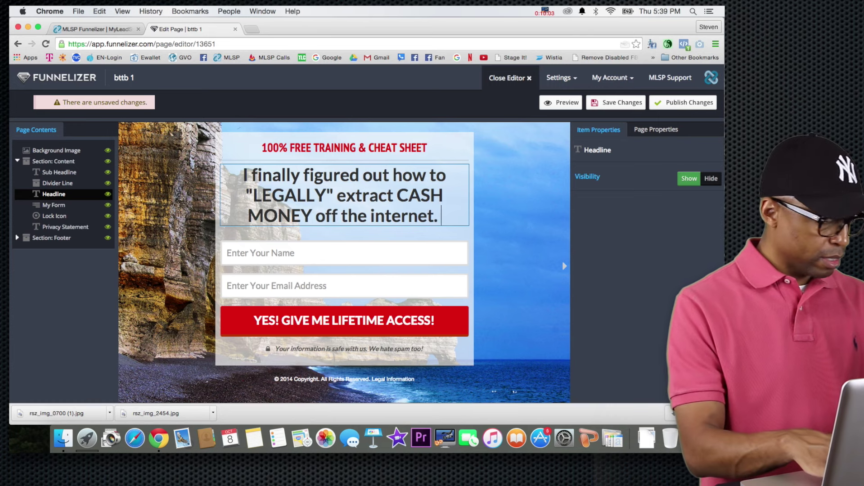
type("T")
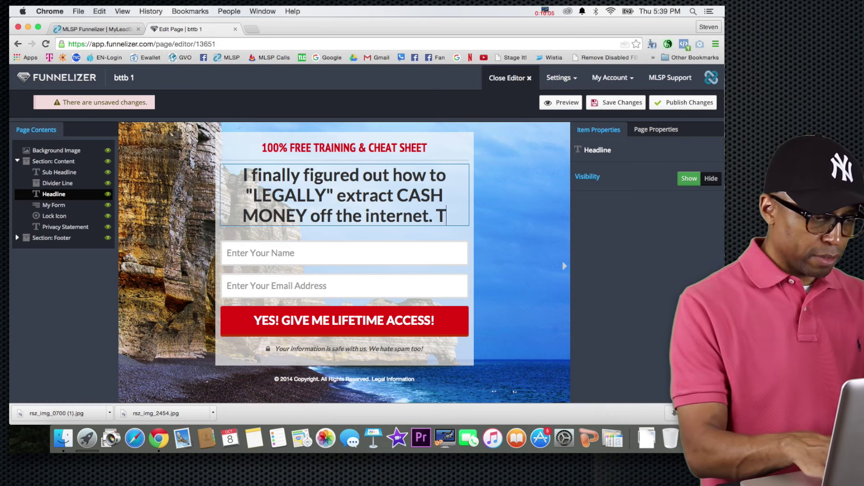
type("his is gon")
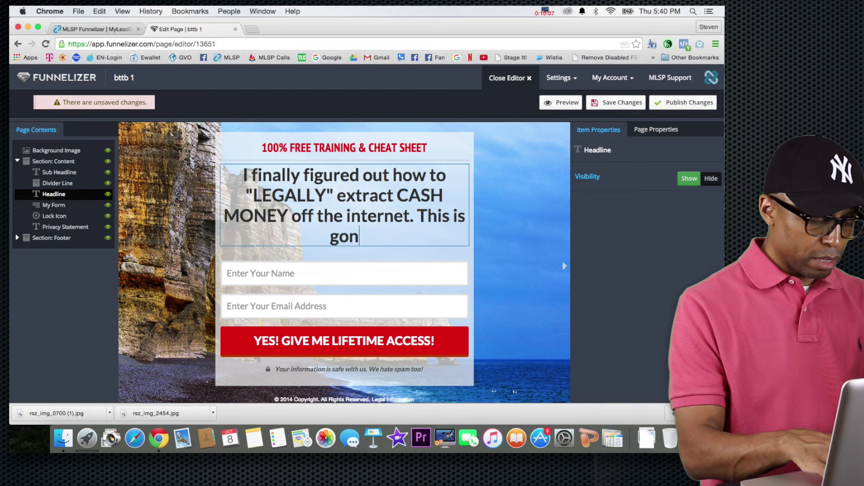
type("na be fun")
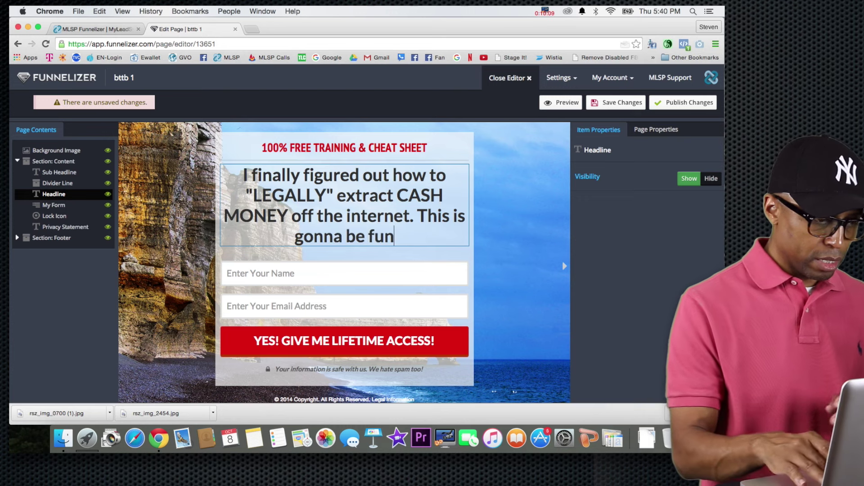
type("...")
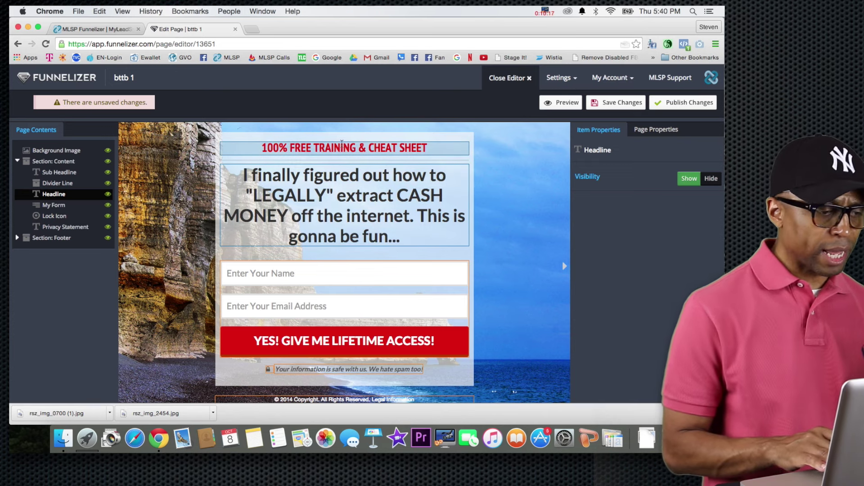
Step: Hide the Sub Headline, and change the form's button text to "YES! TELL ME MORE..."
left_click(108, 173)
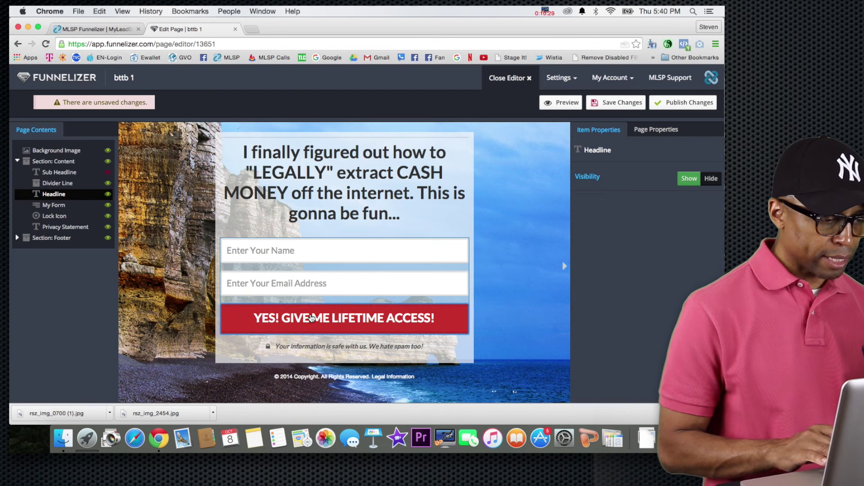
left_click(284, 319)
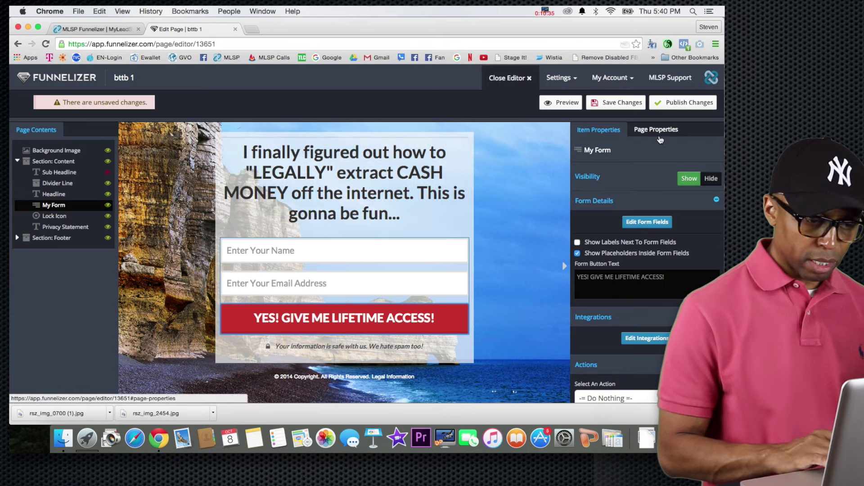
left_click(626, 282)
key("super+a")
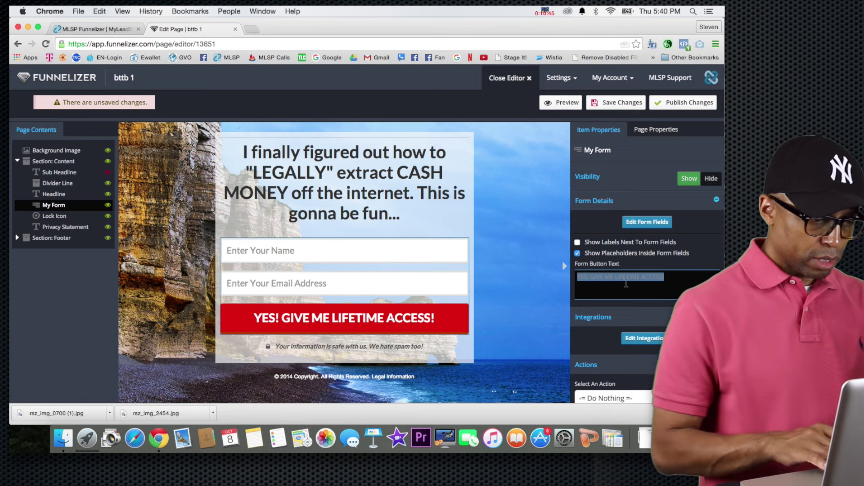
left_click(676, 276)
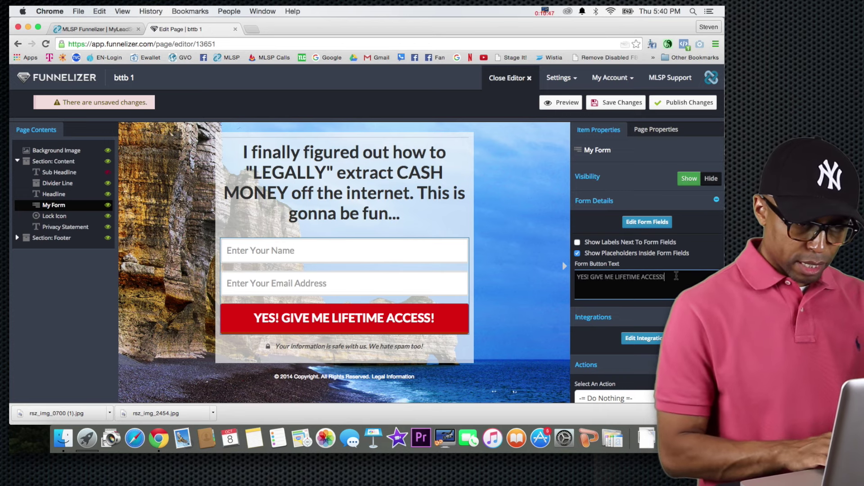
left_click_drag(676, 276, 589, 279)
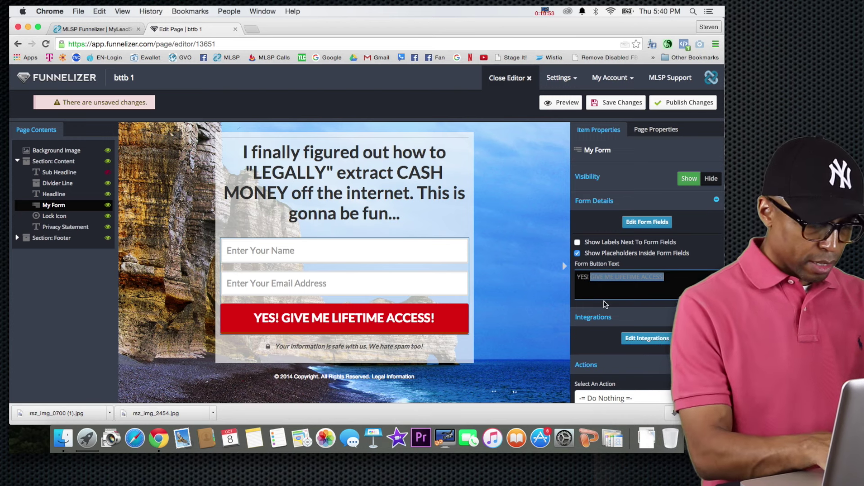
type("T")
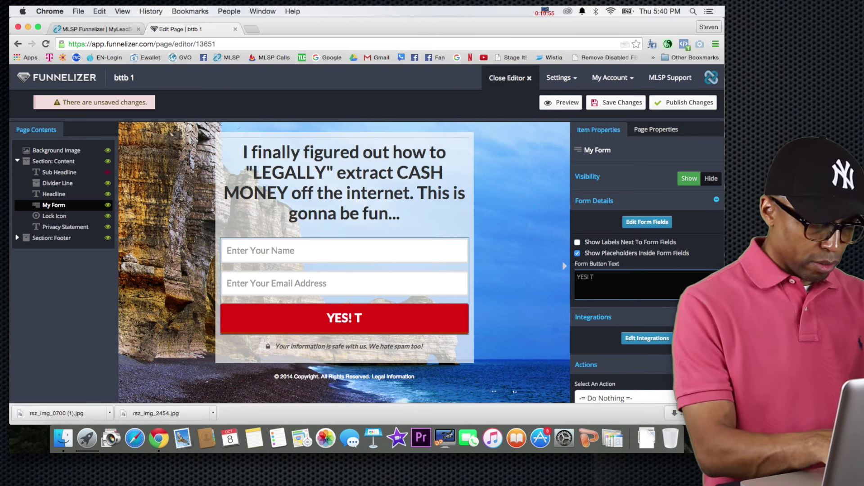
type("ELL M")
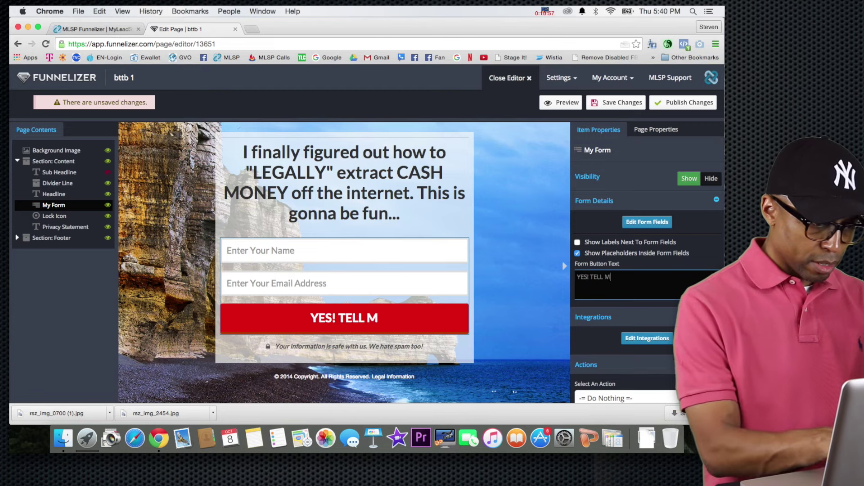
type("E MO")
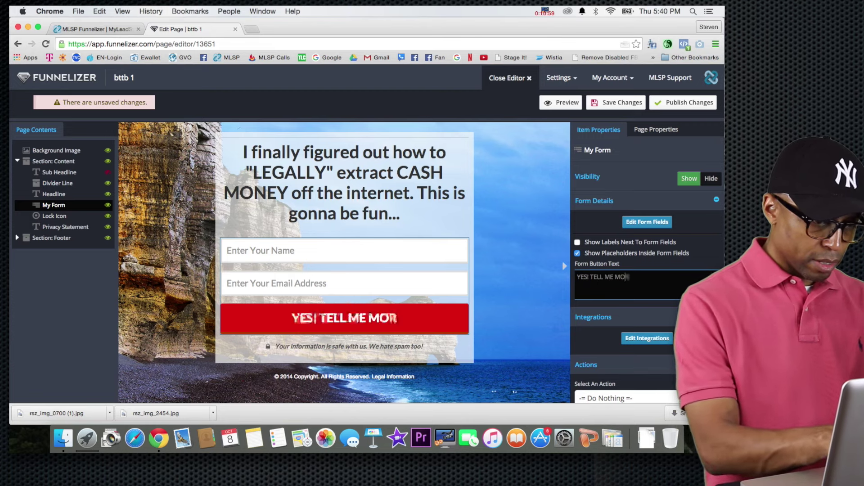
type("RE...")
left_click(544, 315)
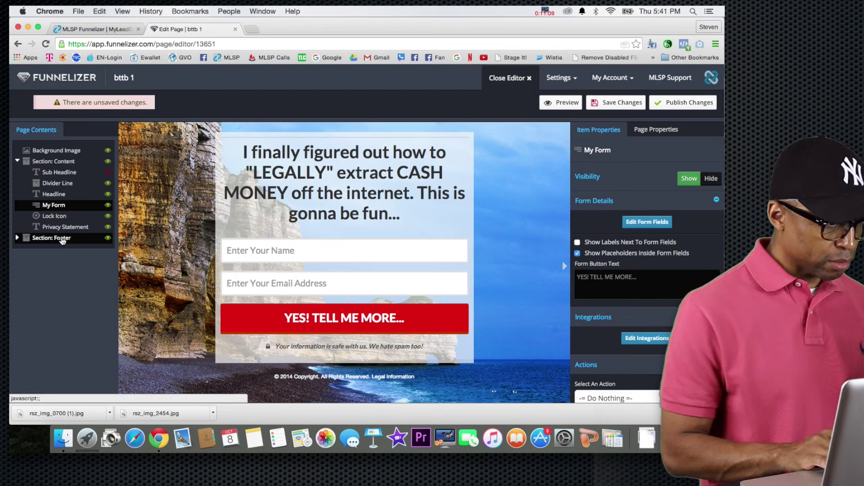
Step: Check what the Footer section contains, hide the whole section, and save the page changes
left_click(17, 238)
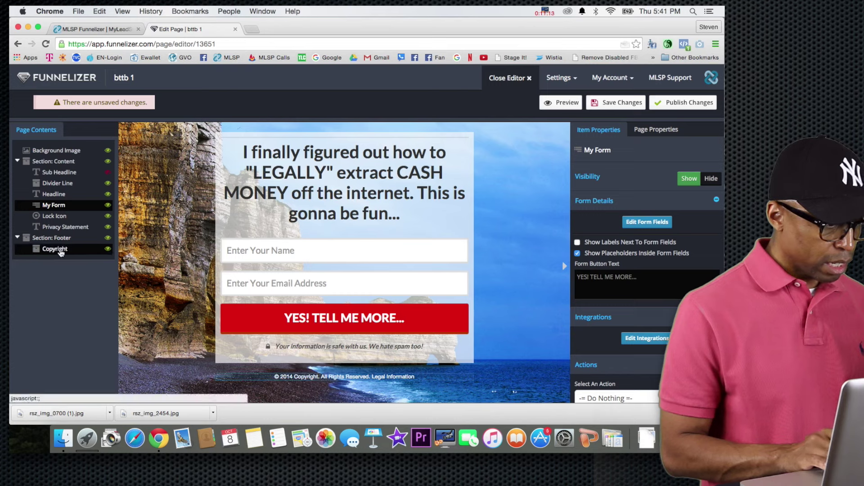
left_click(17, 238)
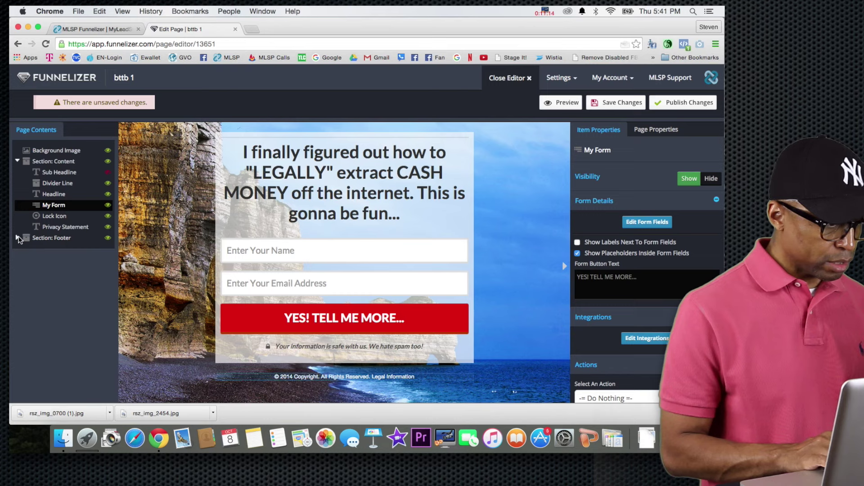
left_click(108, 238)
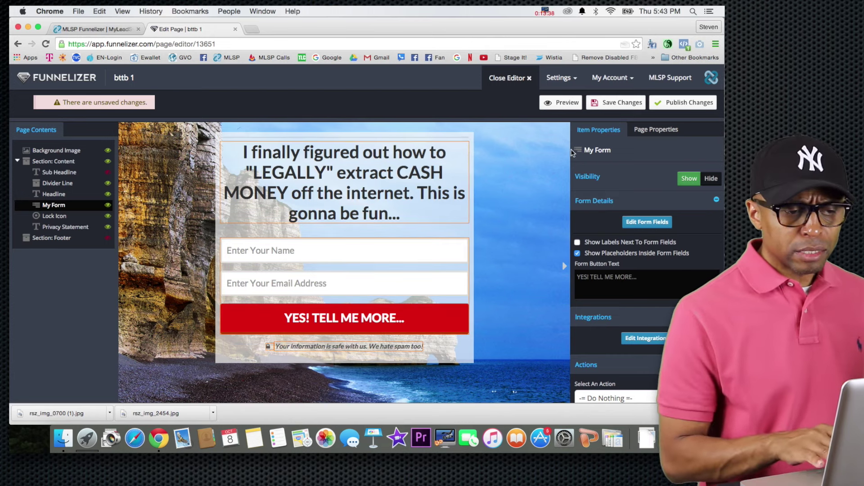
left_click(617, 107)
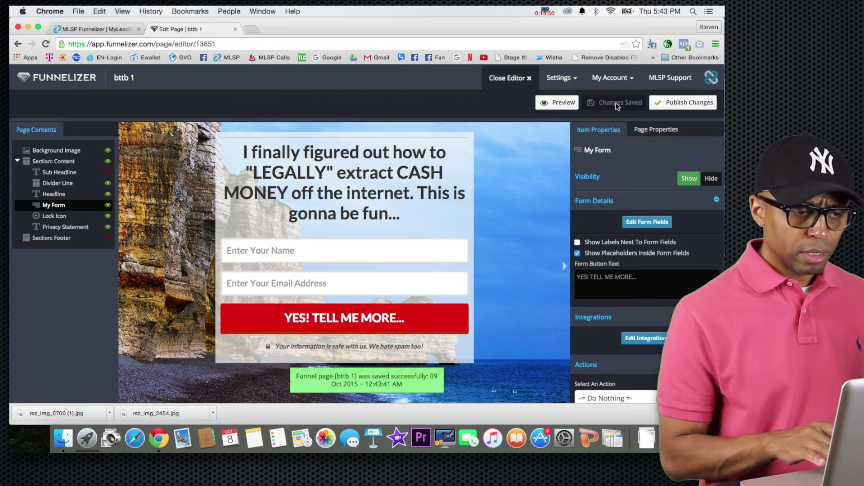
Step: Preview the saved bttb 1 page, compare it with the editor, close the preview, and return to the page editor
left_click(552, 105)
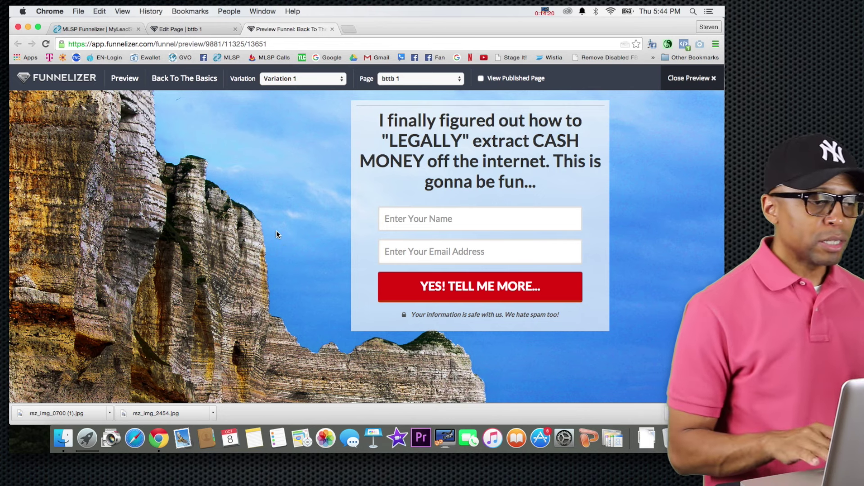
left_click(212, 27)
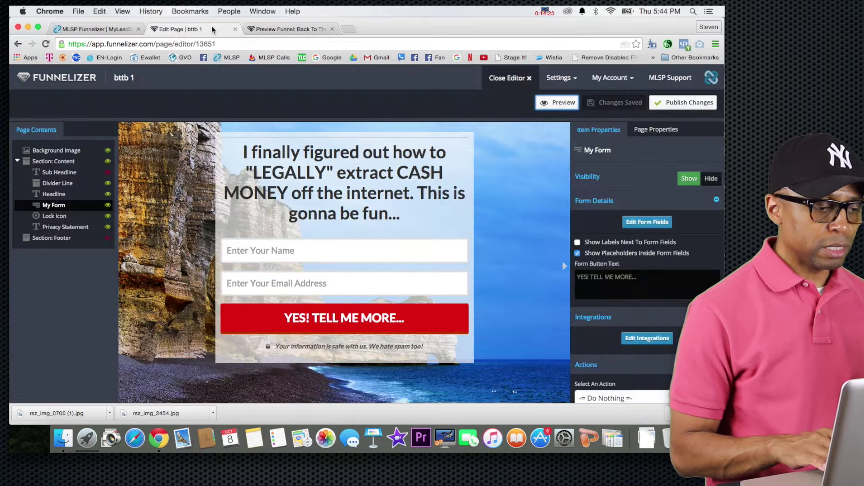
left_click(284, 29)
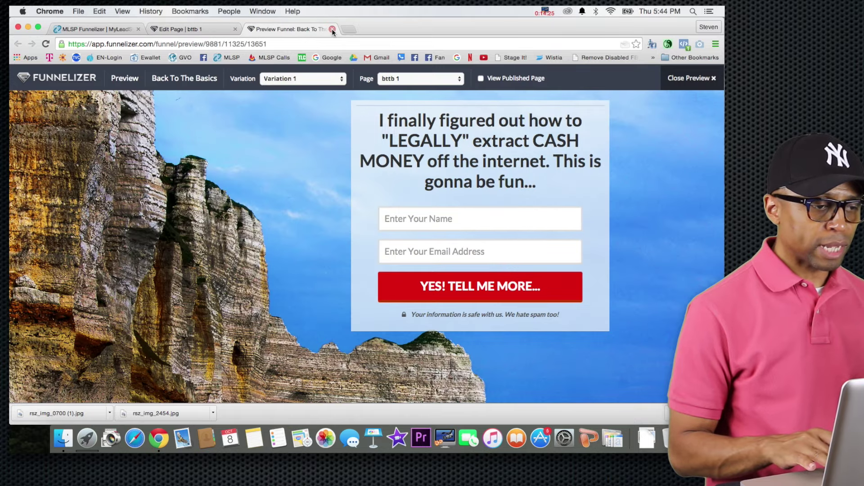
left_click(681, 79)
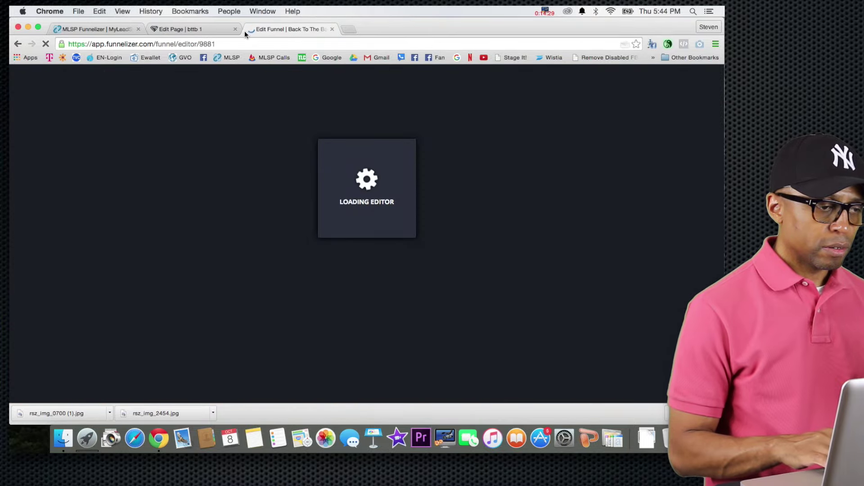
left_click(215, 27)
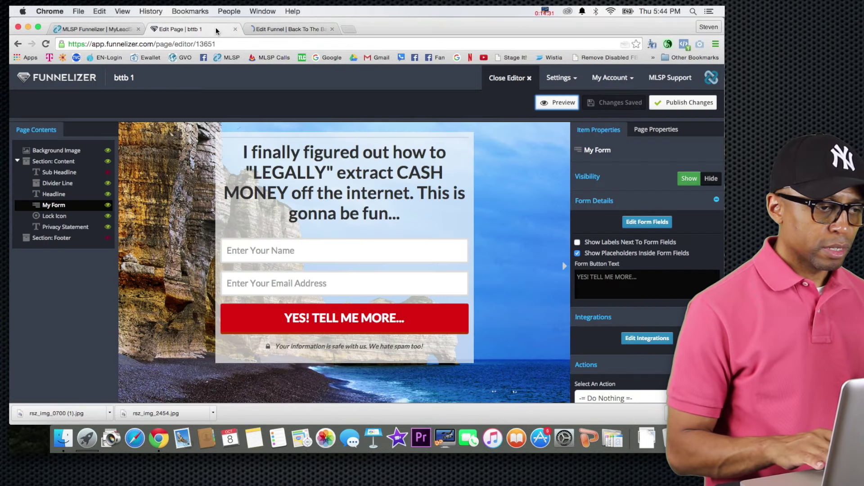
left_click(331, 29)
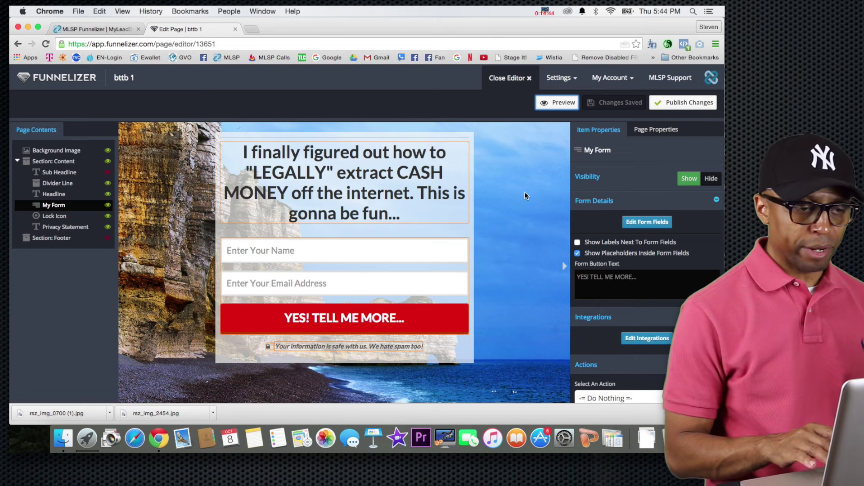
Step: Open the account's media library and start adding a new image named "bttb image1"
left_click(569, 82)
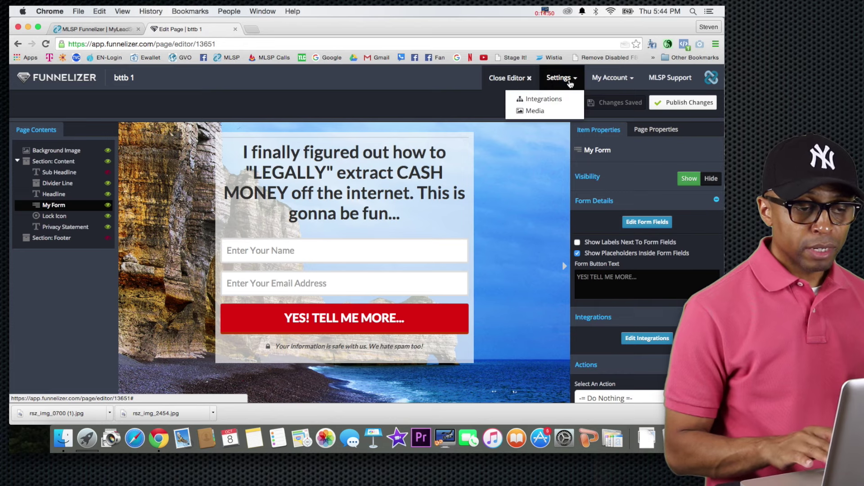
left_click(531, 111)
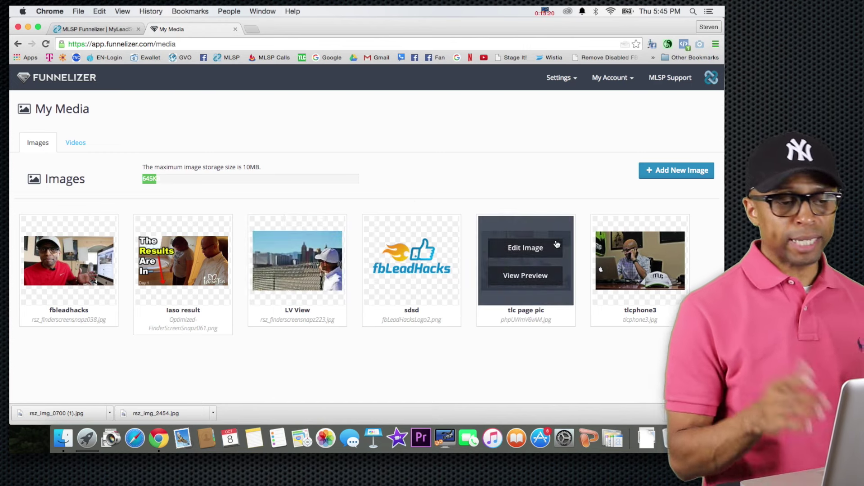
left_click(665, 173)
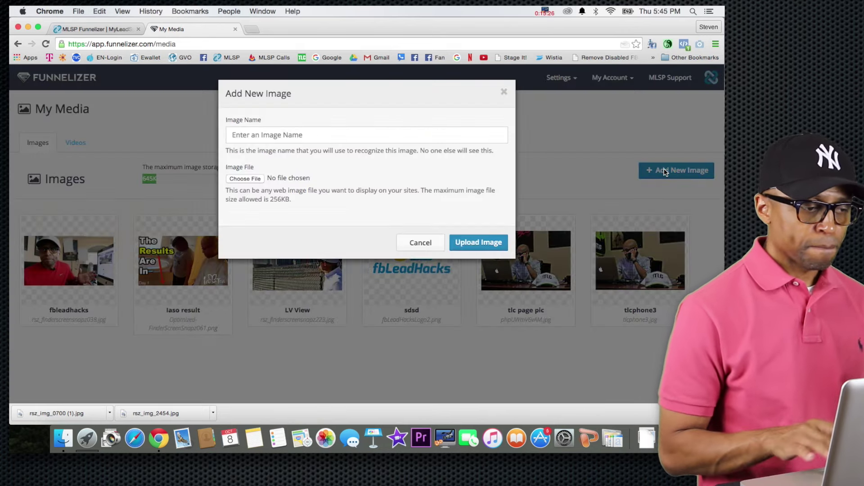
left_click(388, 135)
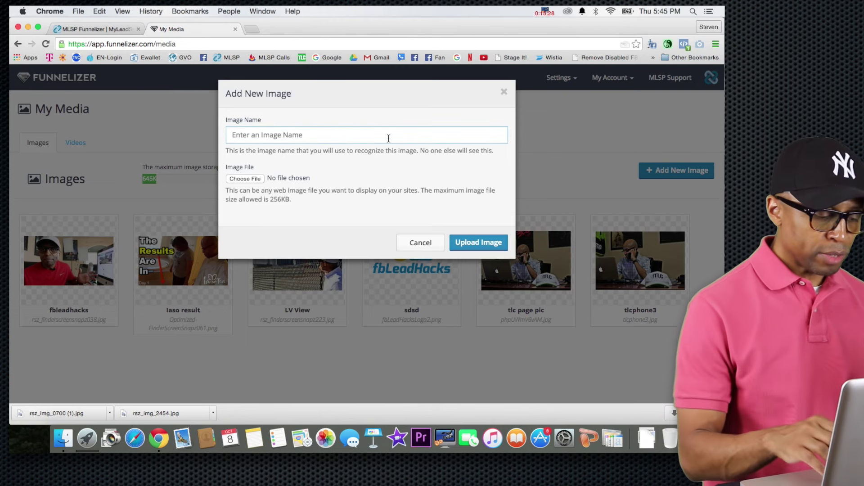
type("bttb")
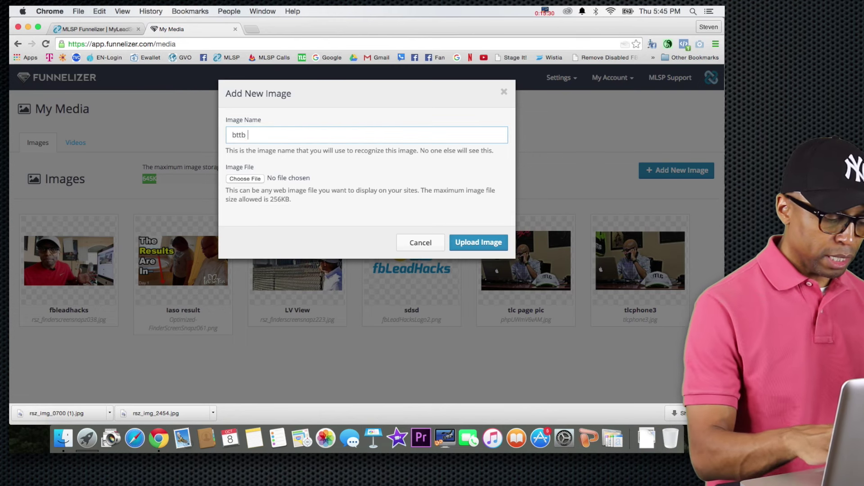
type(" image1")
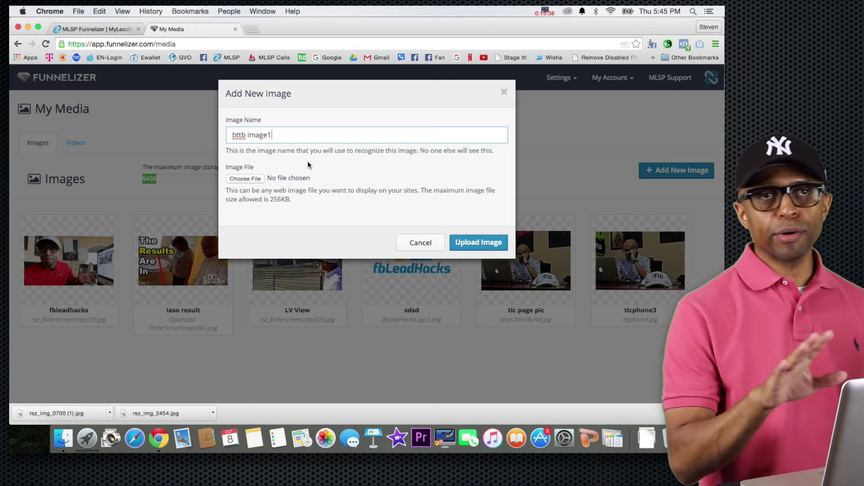
Step: Try to use IMG_0700.JPG from the Desktop folder as the file for the new image
left_click(241, 179)
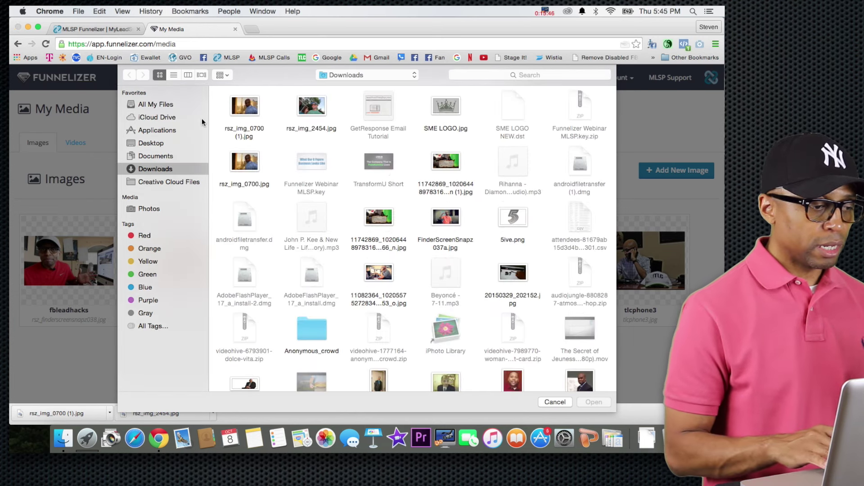
left_click(157, 143)
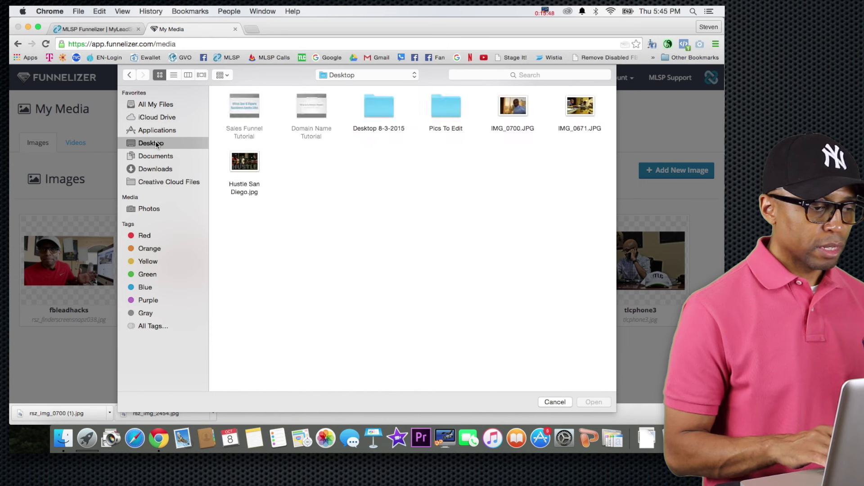
left_click(508, 111)
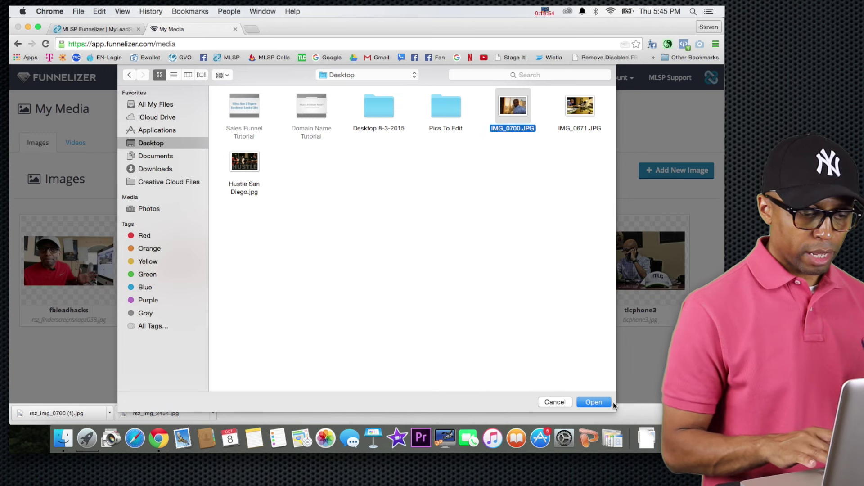
left_click(593, 402)
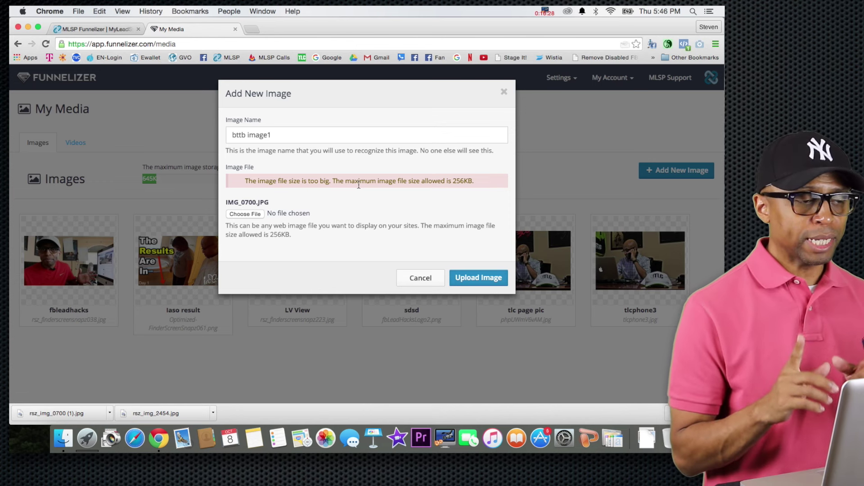
Step: Open the picresize.com website in a new browser tab
left_click(251, 31)
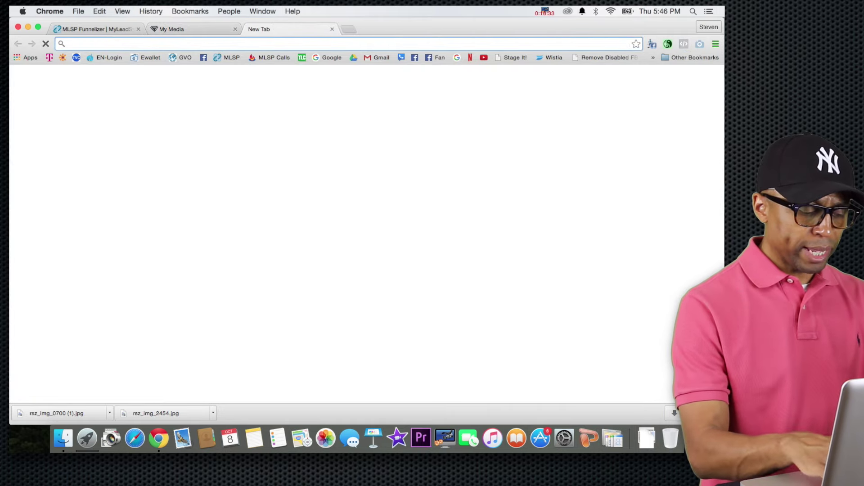
type("picresize.c")
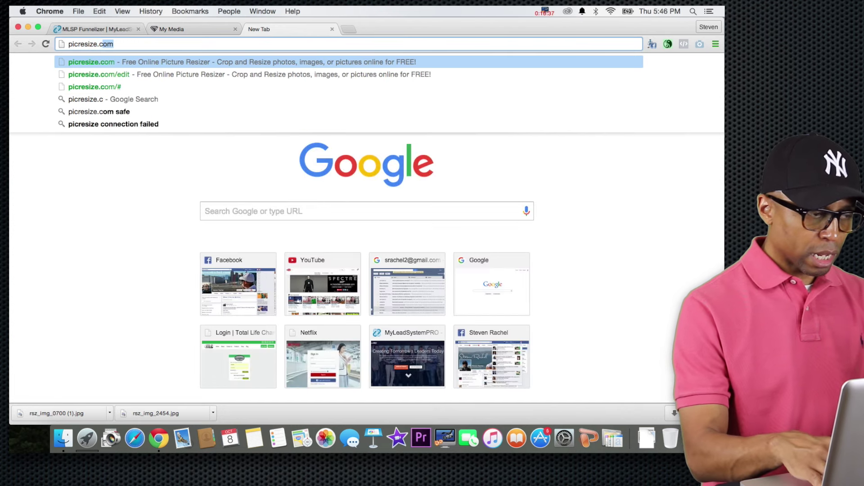
type("om")
key("Return")
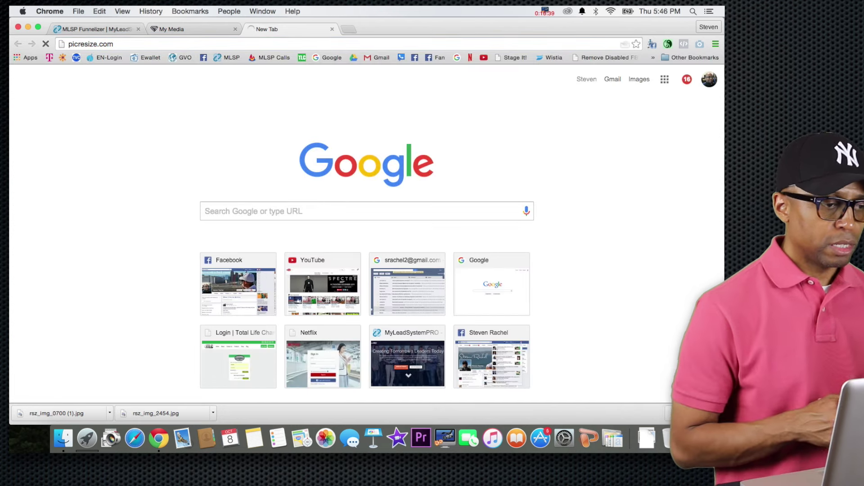